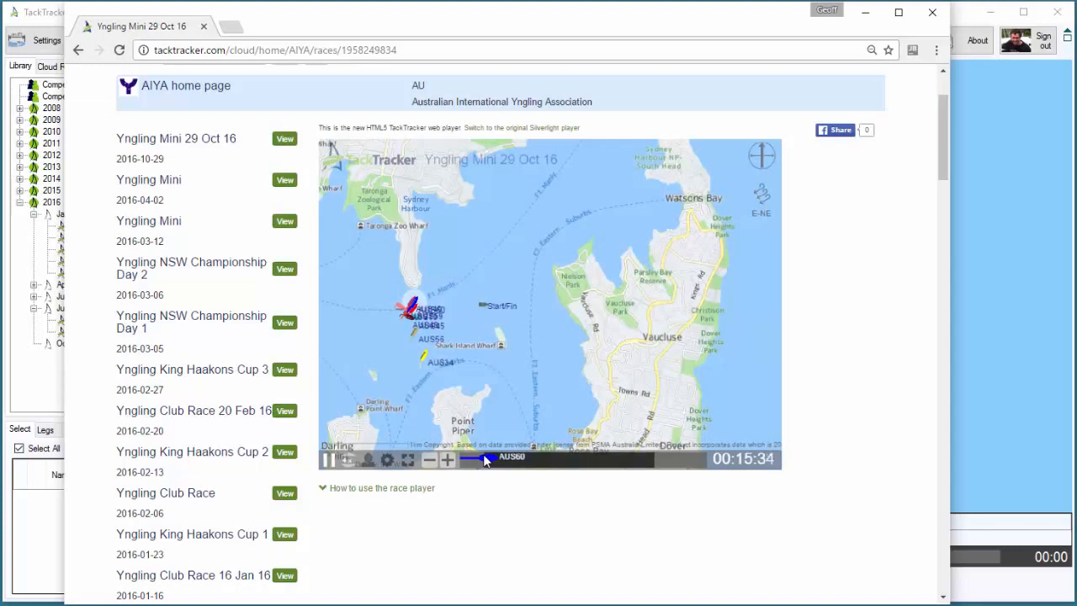
Scrub through the Yngling Mini 29 Oct 16 web replay to review the separate races in the recording
left_click_drag(485, 459, 480, 460)
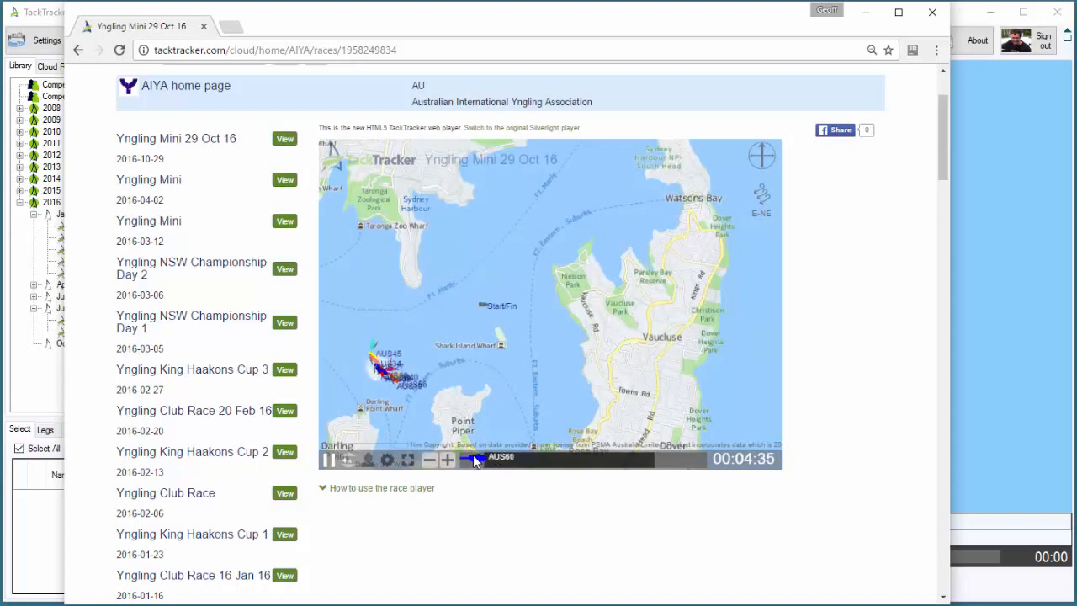
left_click_drag(475, 461, 553, 456)
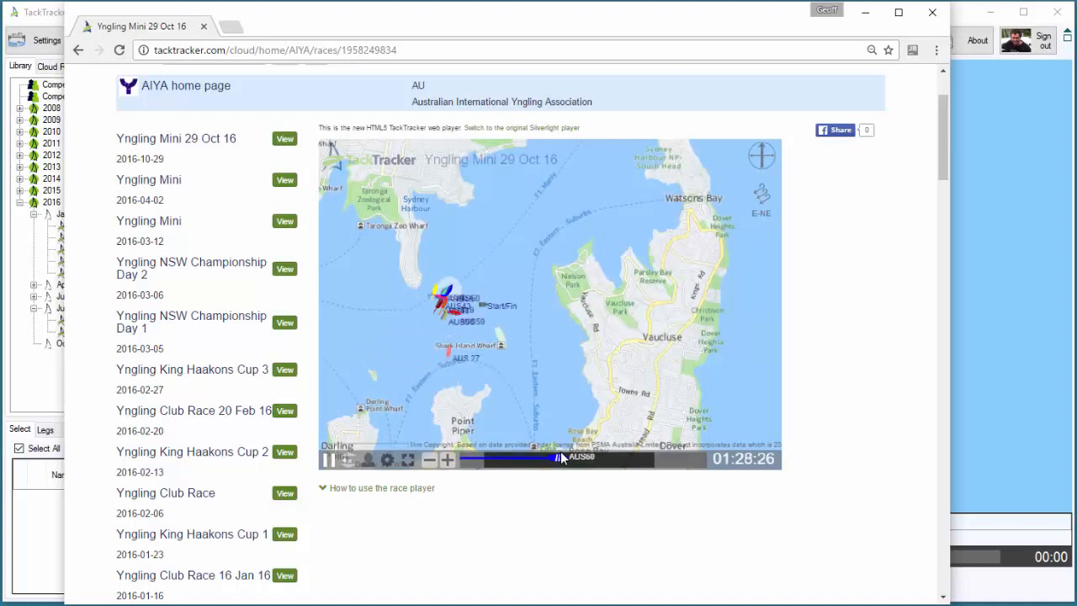
left_click_drag(561, 452, 665, 460)
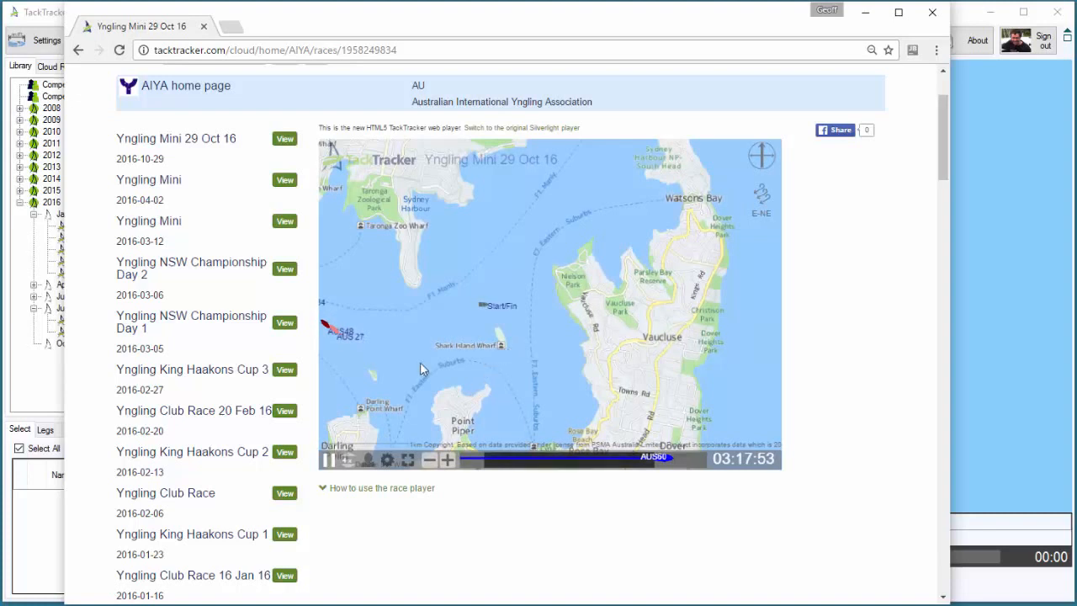
Switch to the TackTracker desktop program and open the cloud race Yngling Mini 29 Oct 16
left_click(48, 547)
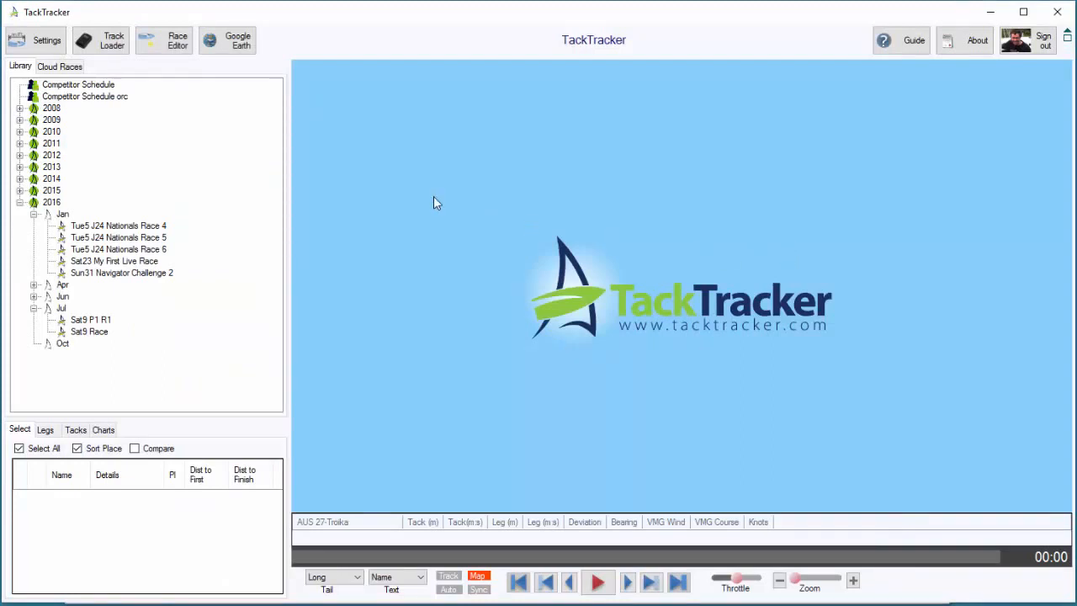
left_click(61, 67)
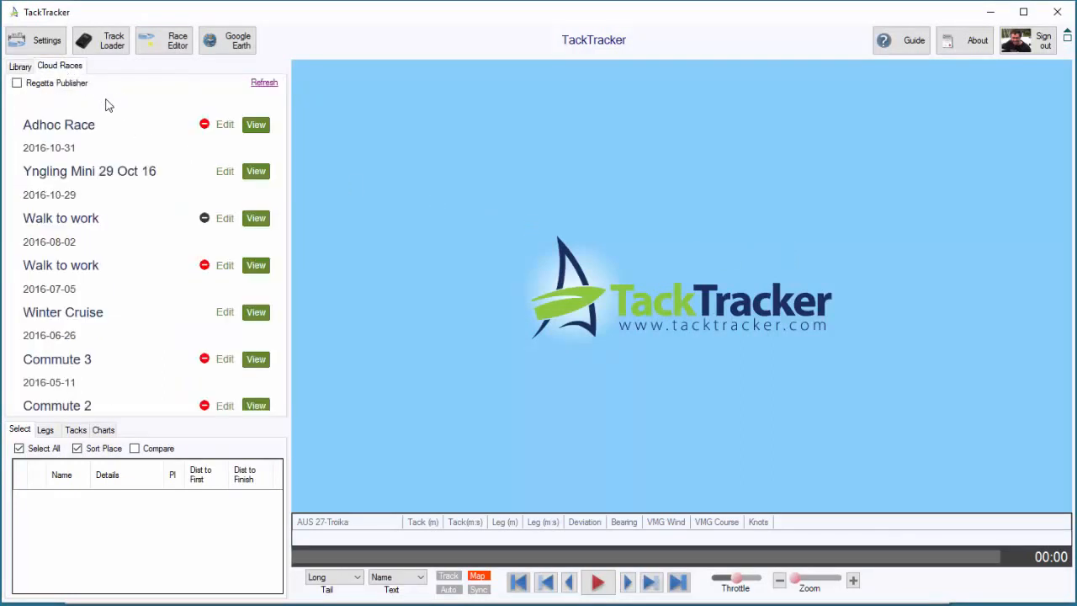
left_click(256, 172)
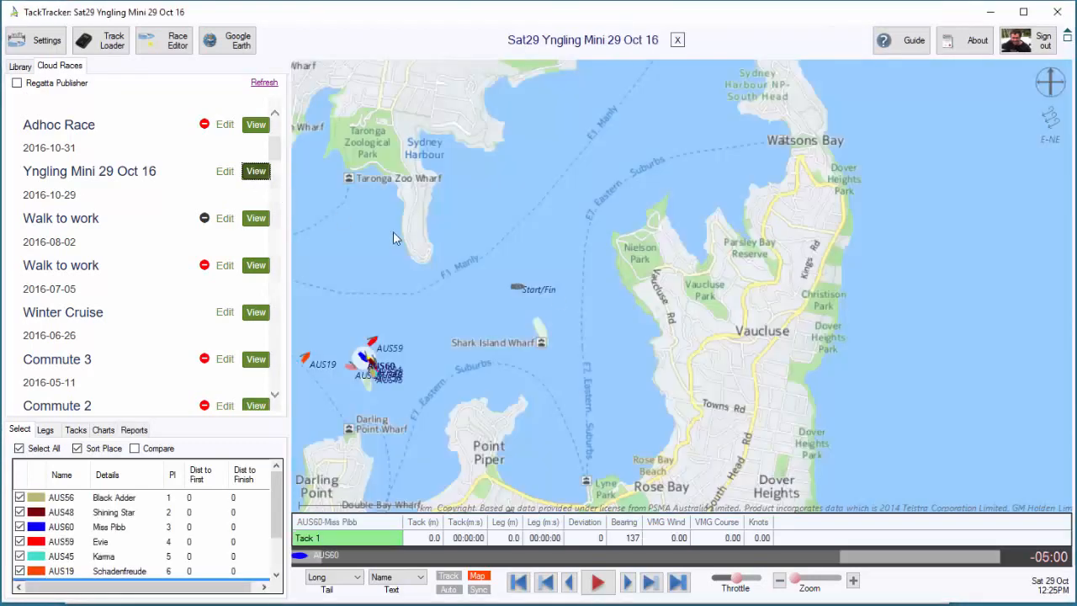
Save the opened Yngling Mini 29 Oct 16 race to the local library through the Race Editor and show the library
left_click(155, 47)
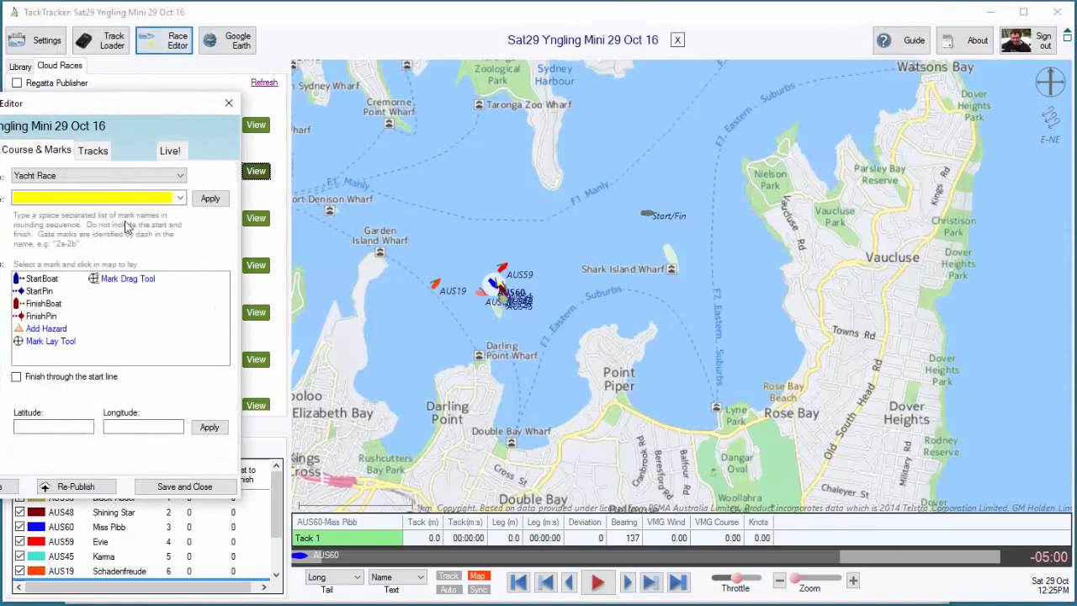
left_click_drag(150, 109, 238, 104)
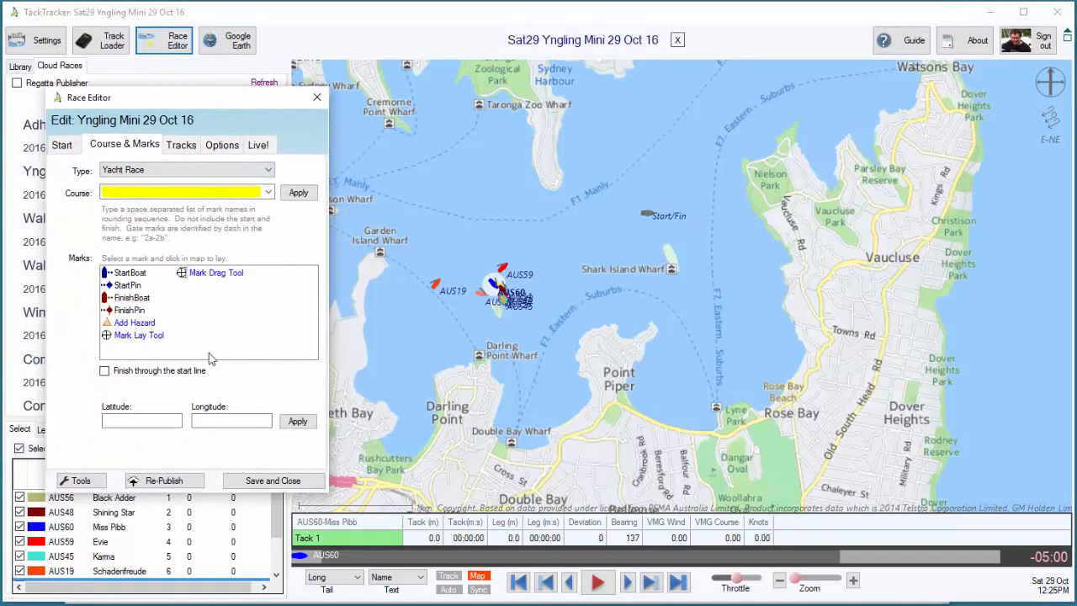
left_click(266, 480)
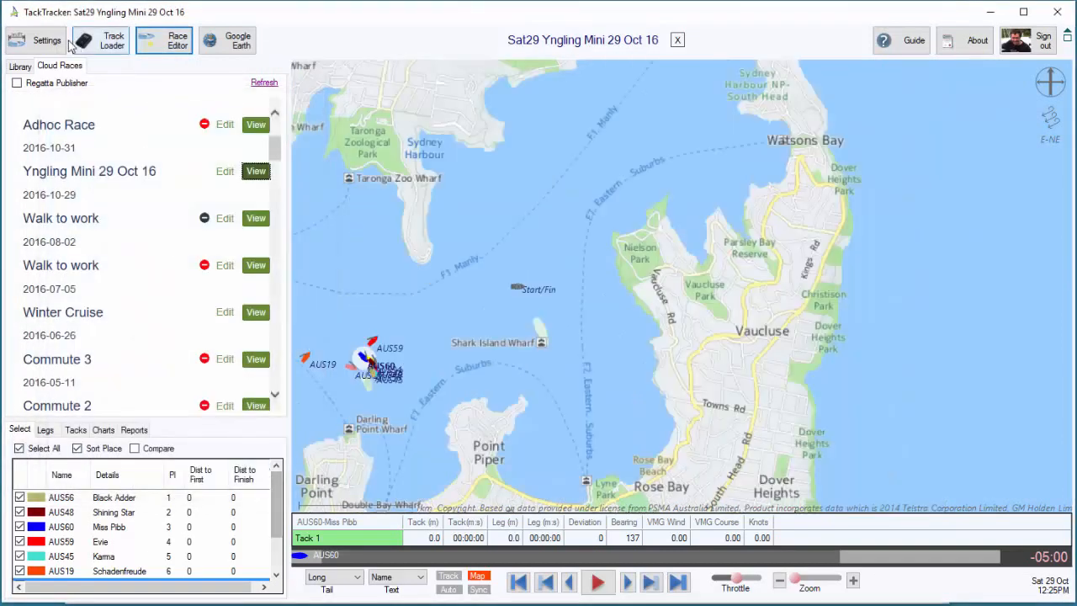
left_click(20, 66)
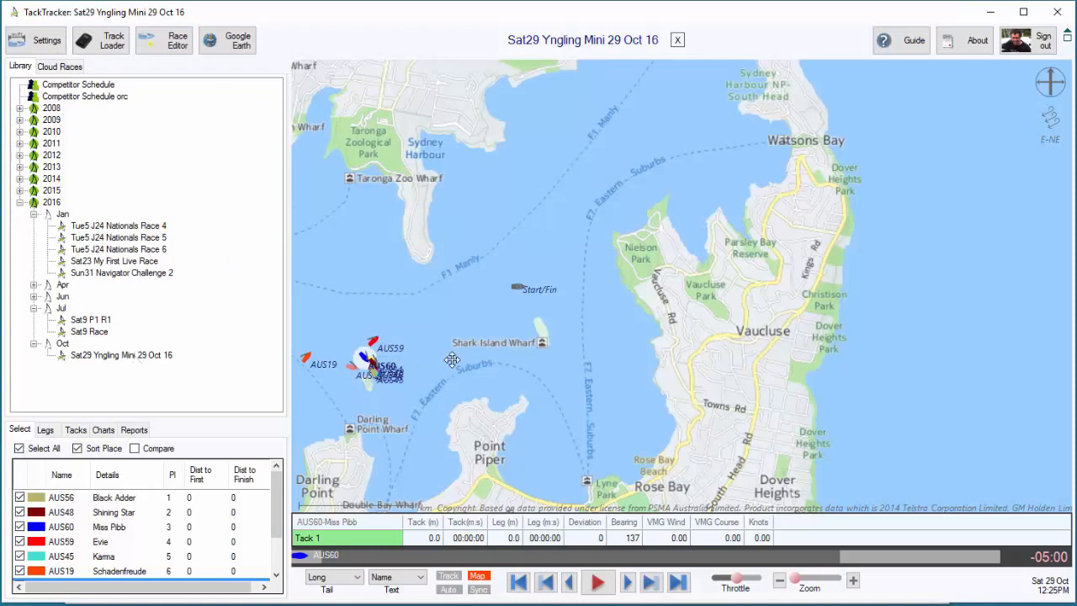
left_click_drag(442, 361, 502, 359)
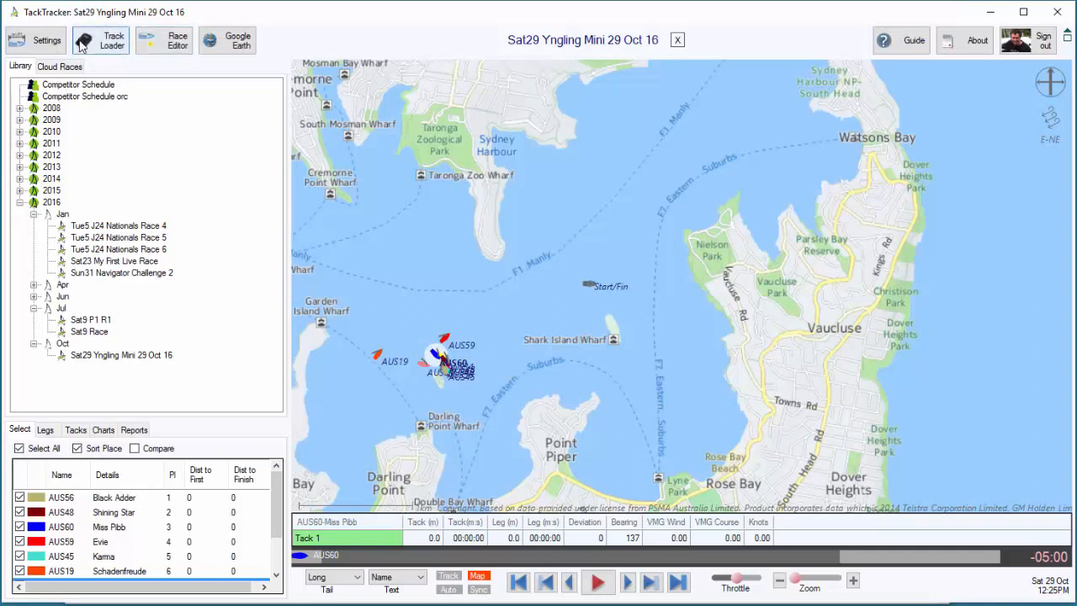
Copy all tracks of the Yngling Mini 29 Oct 16 race to the Track Loader using the Race Editor's track tools
left_click(171, 43)
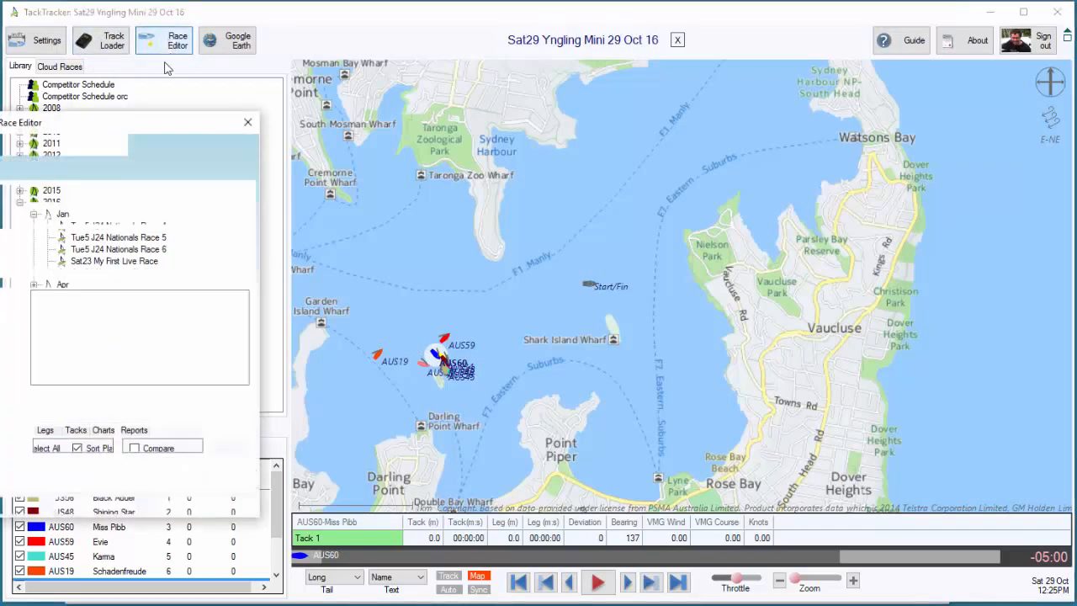
left_click_drag(135, 120, 197, 109)
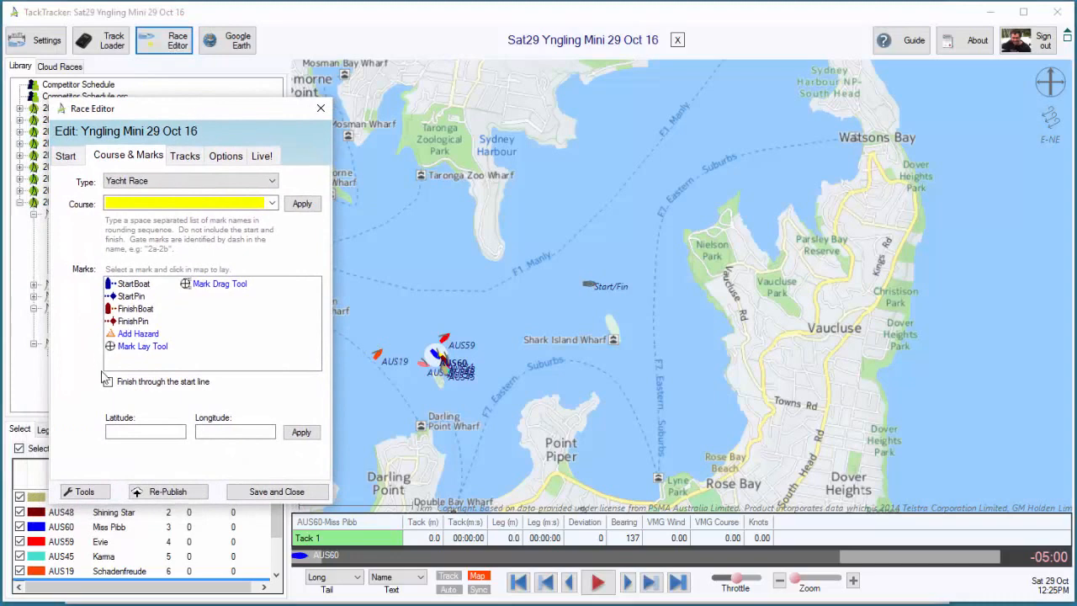
left_click(84, 492)
left_click_drag(163, 140, 209, 139)
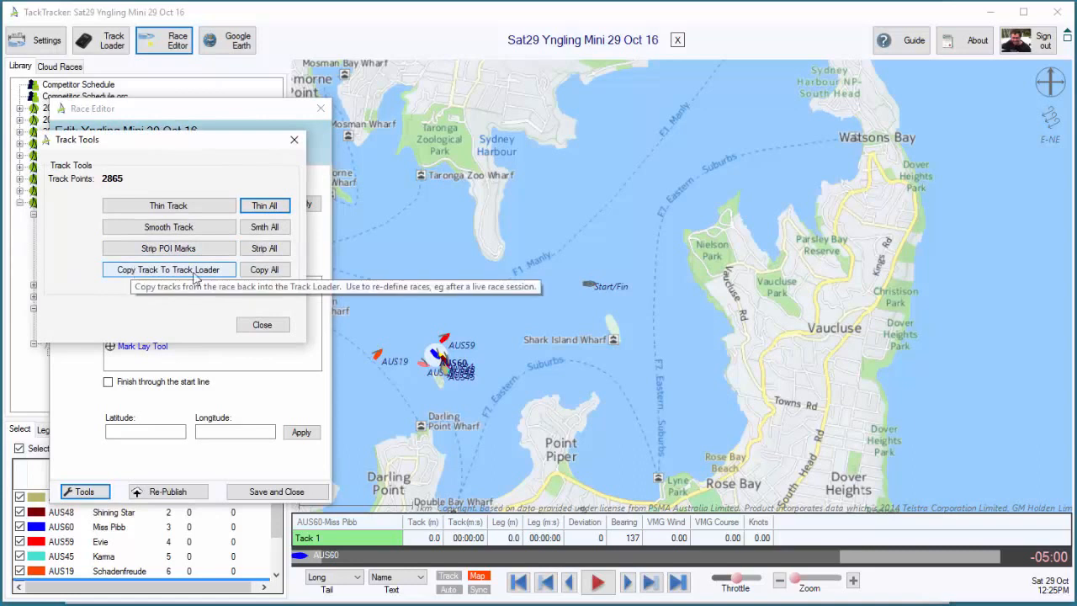
left_click(264, 274)
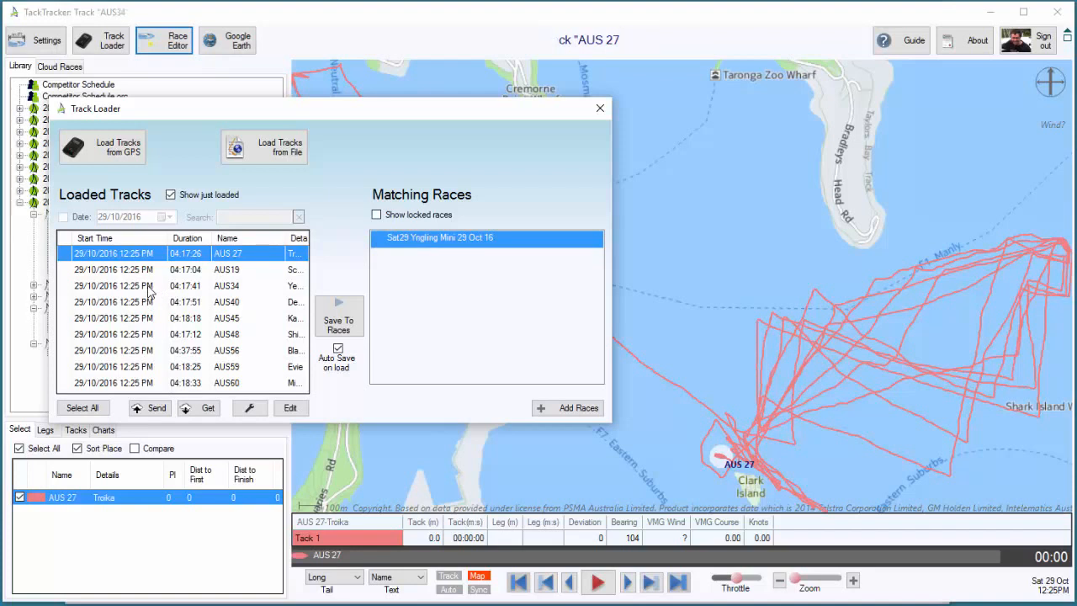
Start adding new races from the AUS 27, AUS19 and AUS34 tracks and name them Yngling Mini Race
left_click(148, 288, "shift")
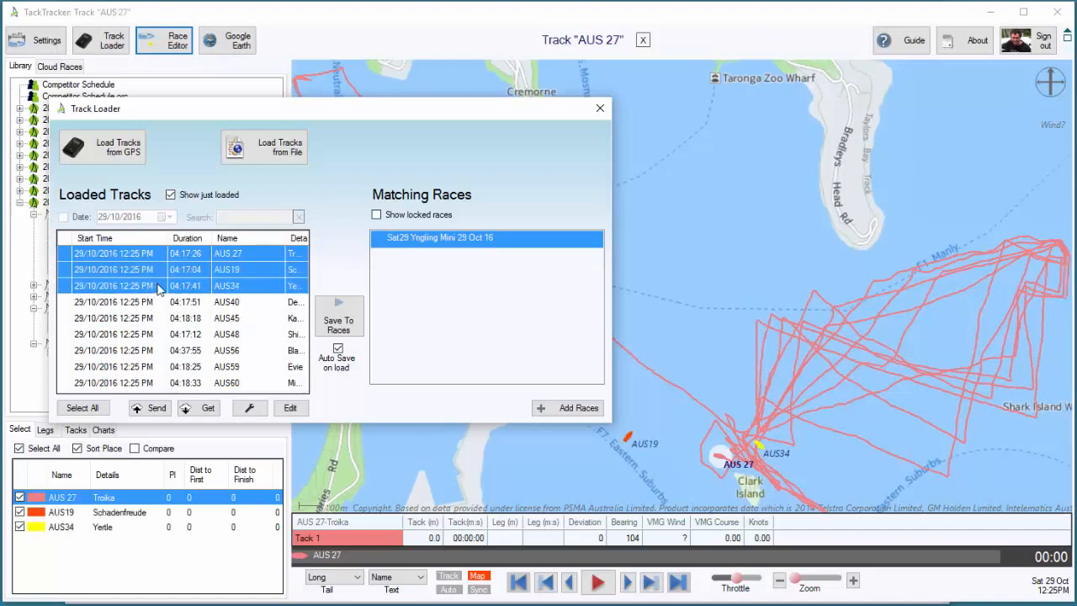
left_click(557, 408)
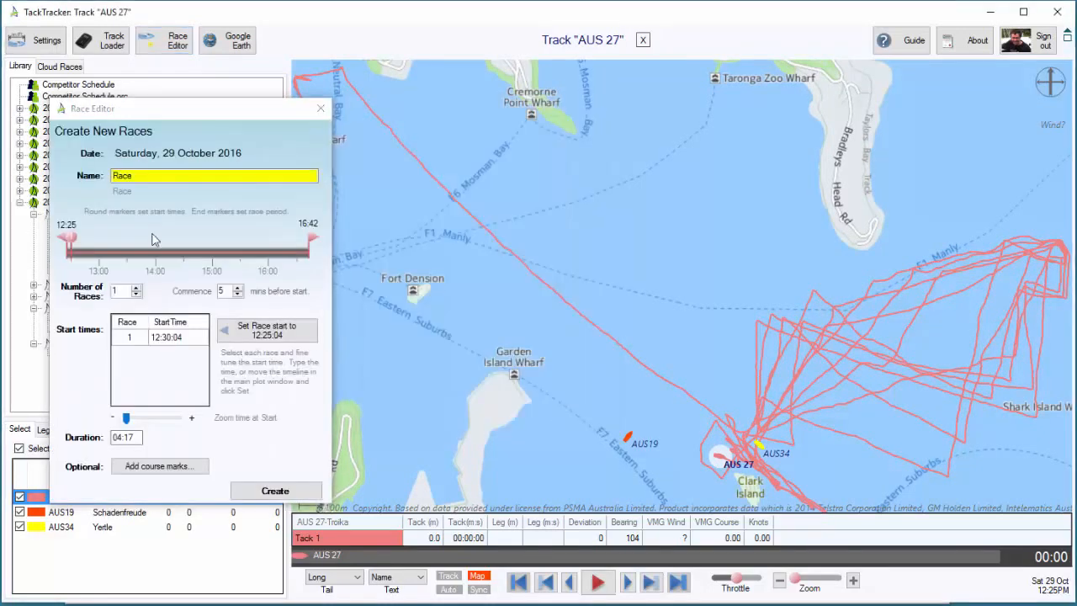
left_click_drag(139, 175, 116, 173)
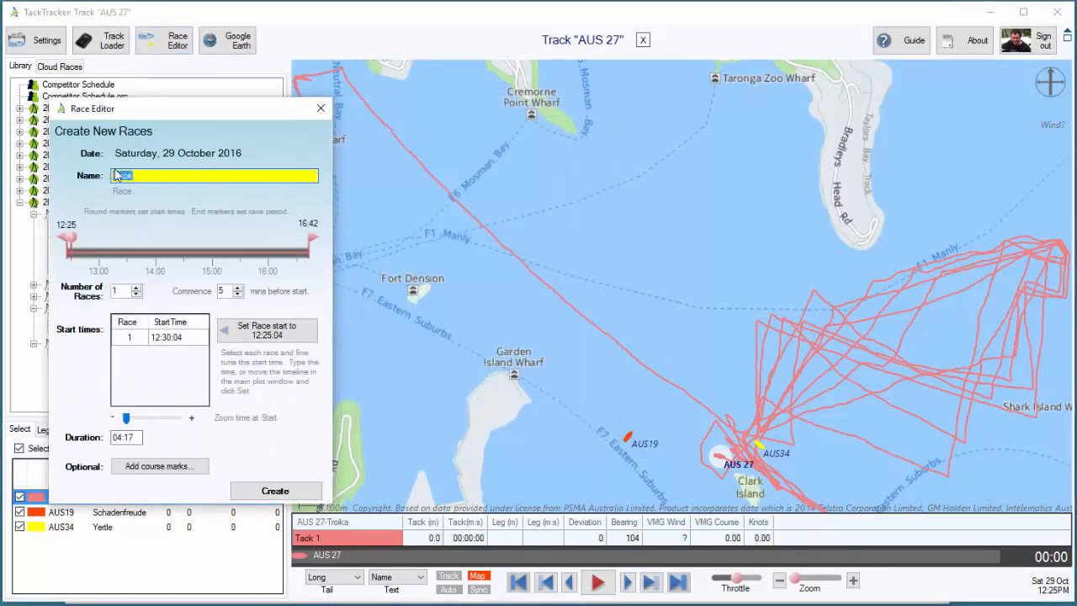
type("Yng")
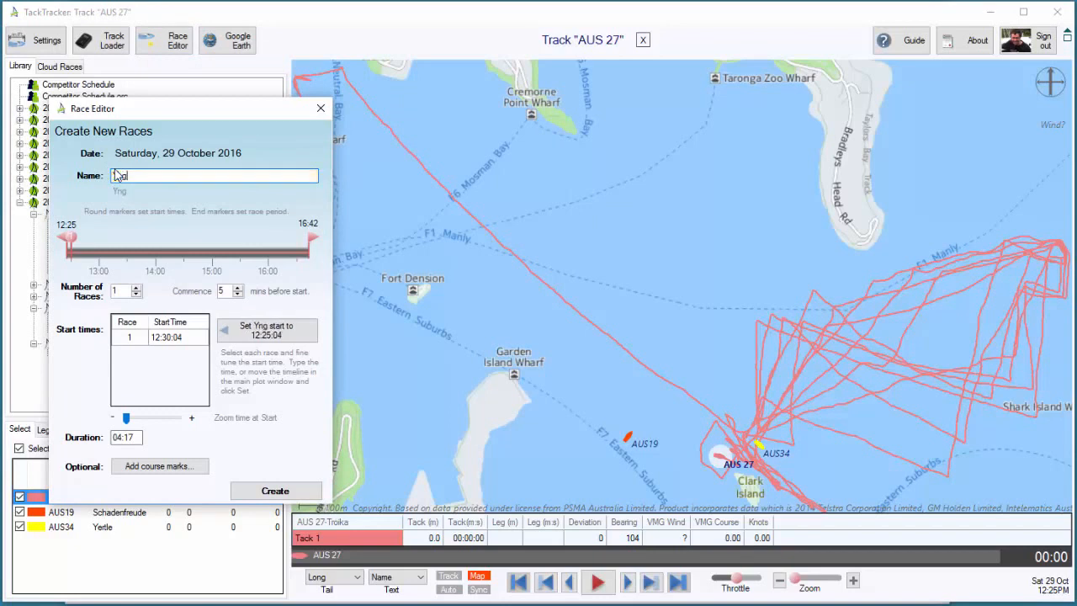
type("ling Min")
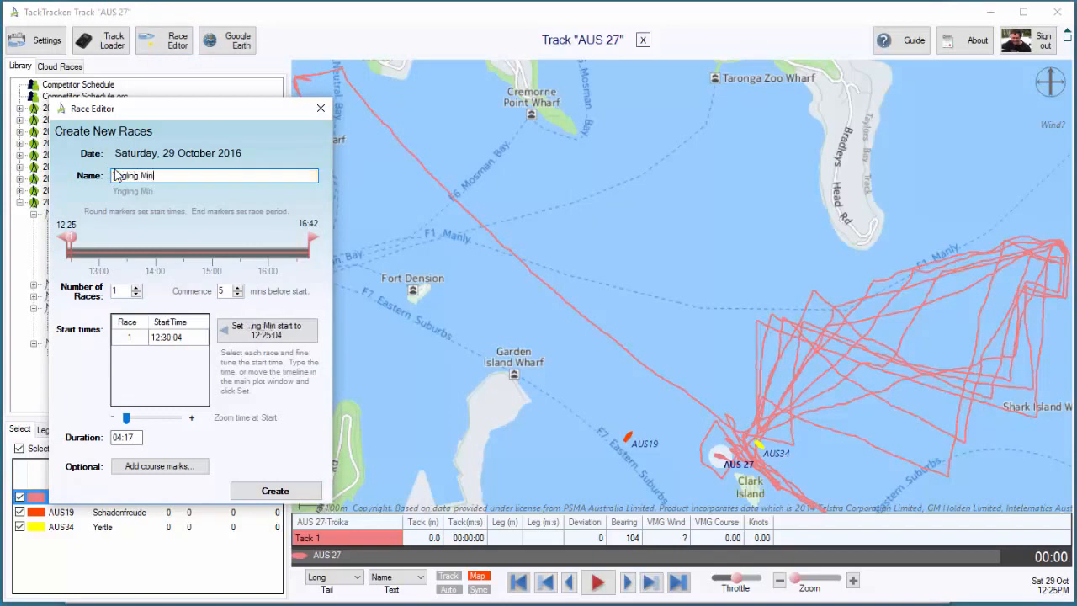
type("i Race")
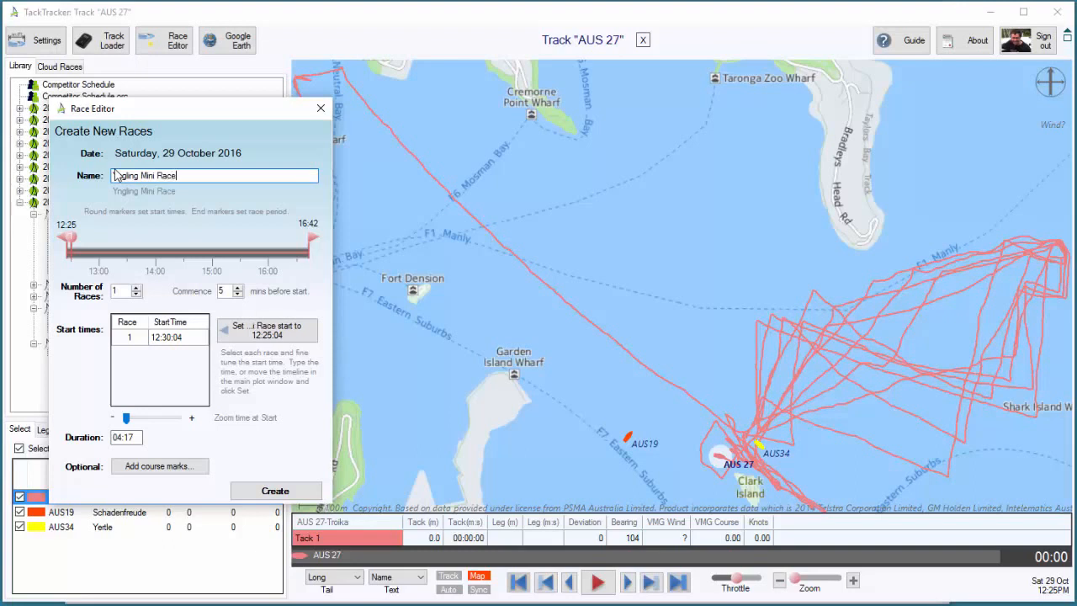
Set the number of races to 3 and roughly place their start markers at 12:38, 13:38 and 14:19
left_click(137, 288)
left_click(136, 288)
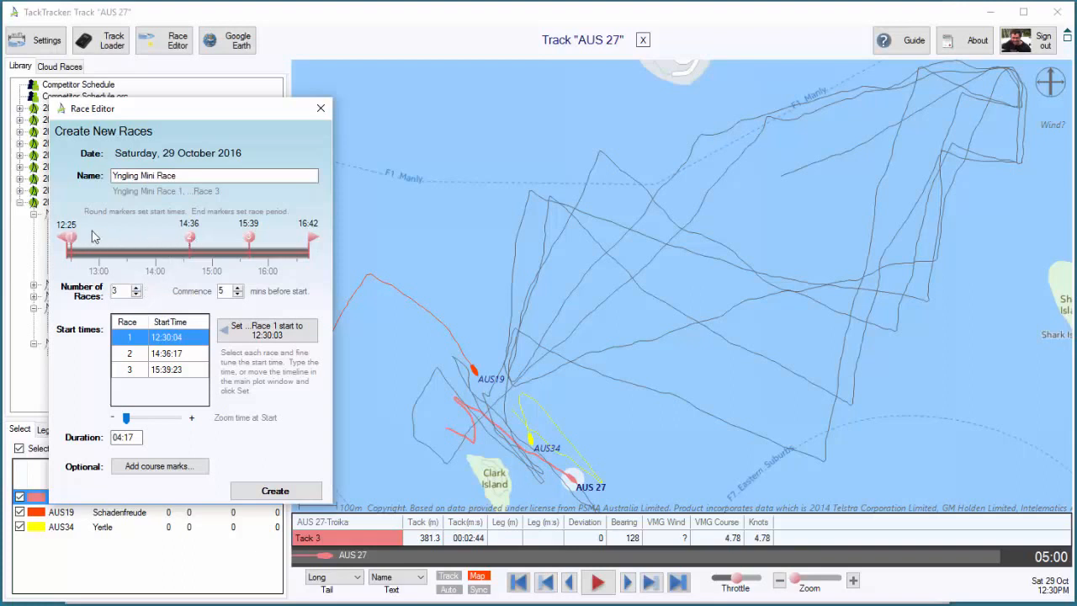
left_click_drag(73, 239, 136, 237)
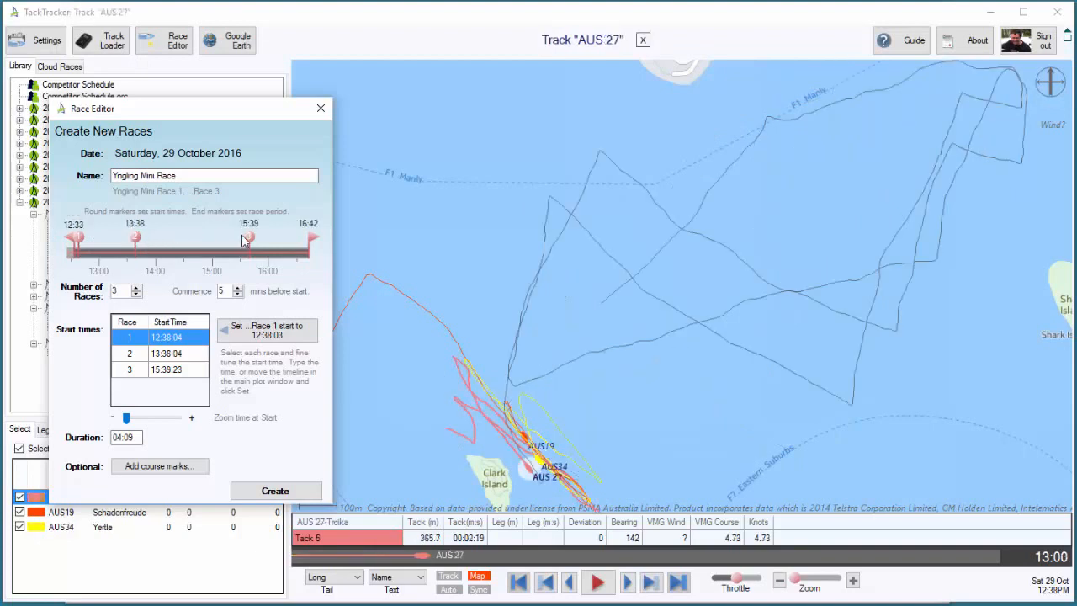
left_click_drag(249, 237, 173, 240)
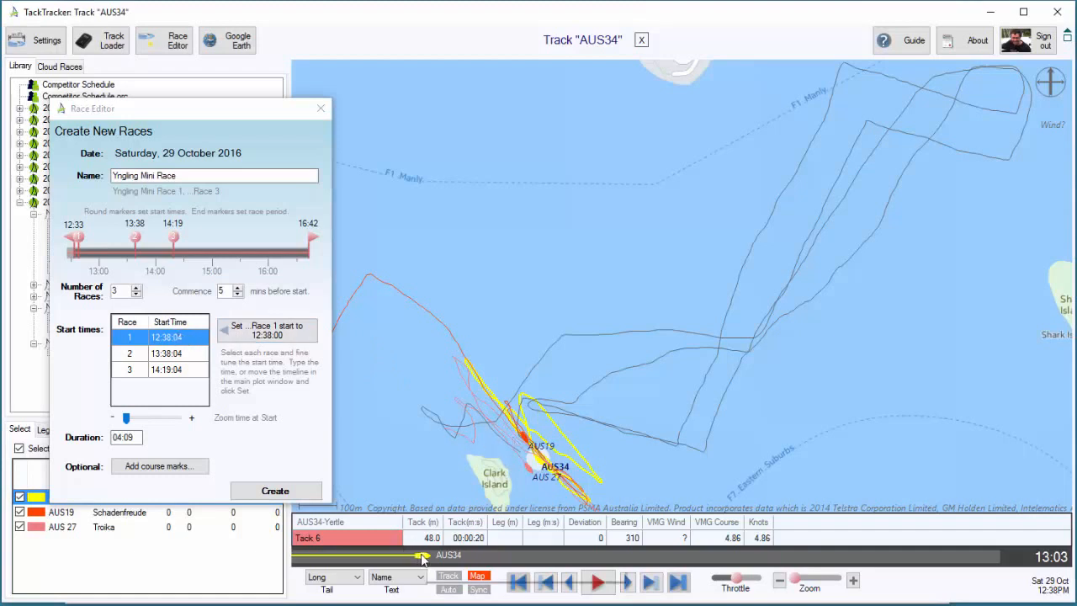
Fine-tune the Race 1 start time to 12:40:24 using the playback position
left_click_drag(419, 557, 447, 557)
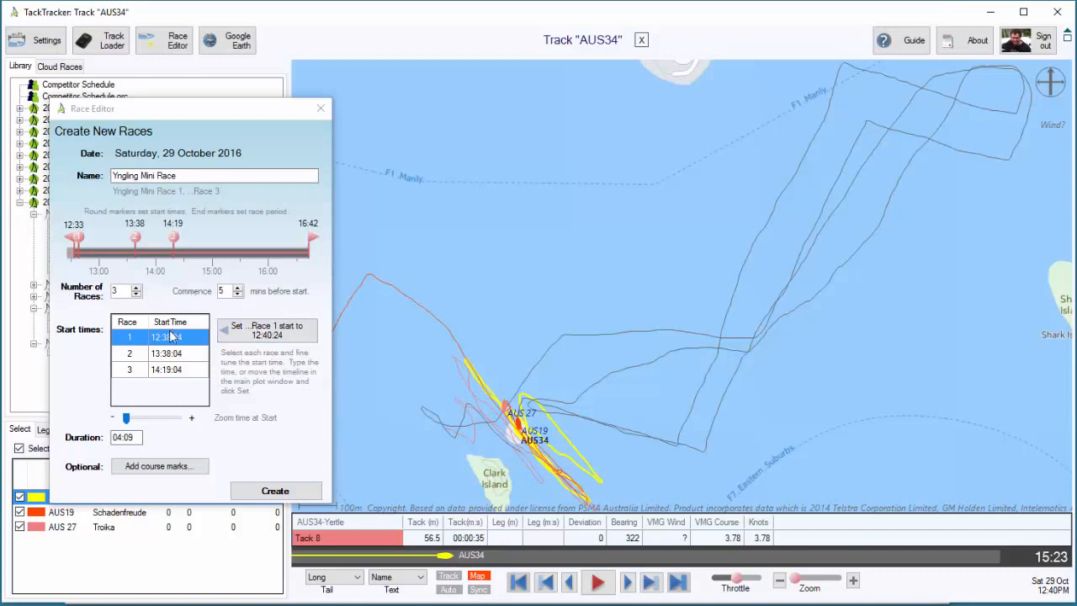
left_click(263, 337)
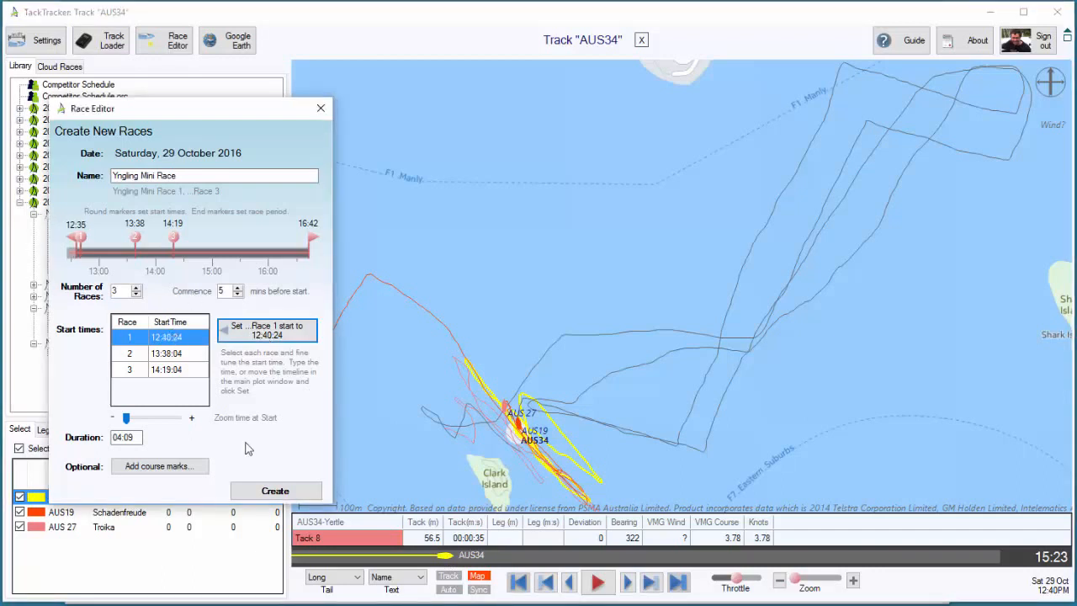
left_click(547, 429)
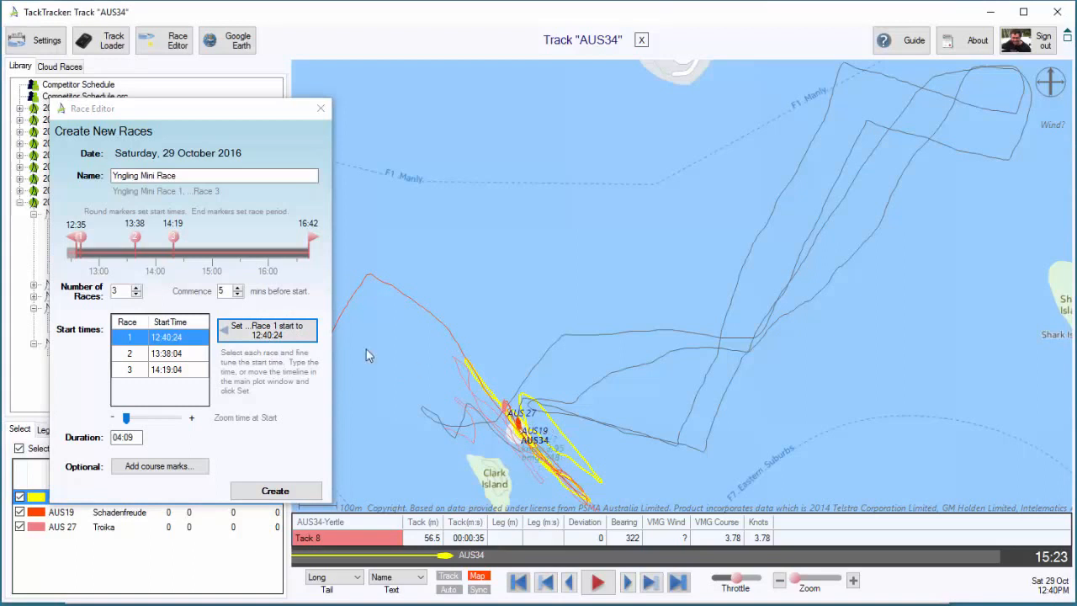
Select Race 2 and set its start time to 13:49:17 from the playback position
left_click(175, 354)
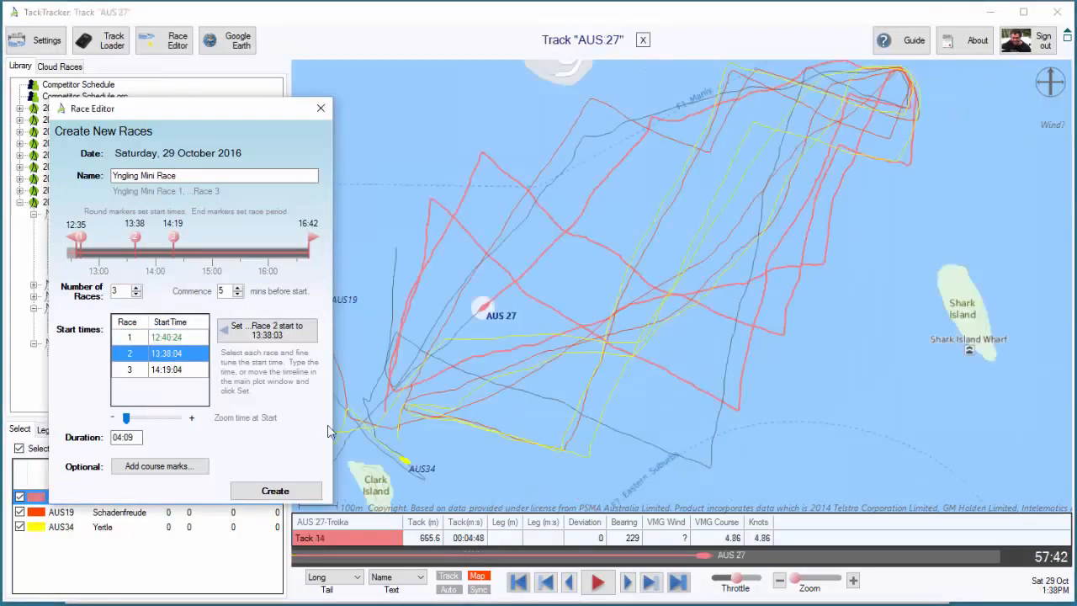
left_click(427, 558)
mouse_move(427, 557)
left_mouse_down()
mouse_move(296, 553)
mouse_move(783, 555)
left_mouse_up()
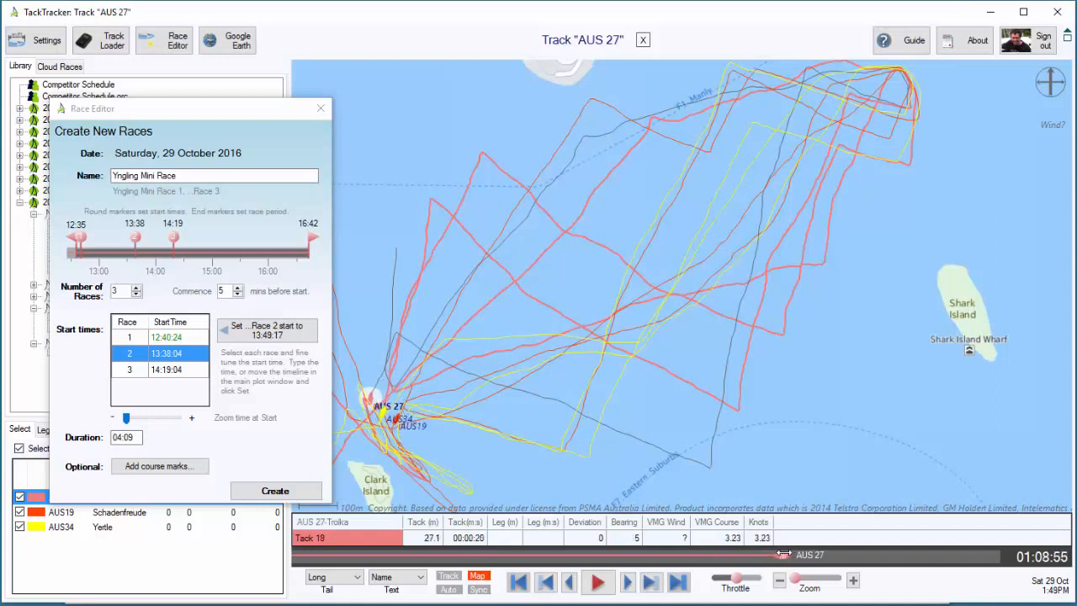
left_click(264, 334)
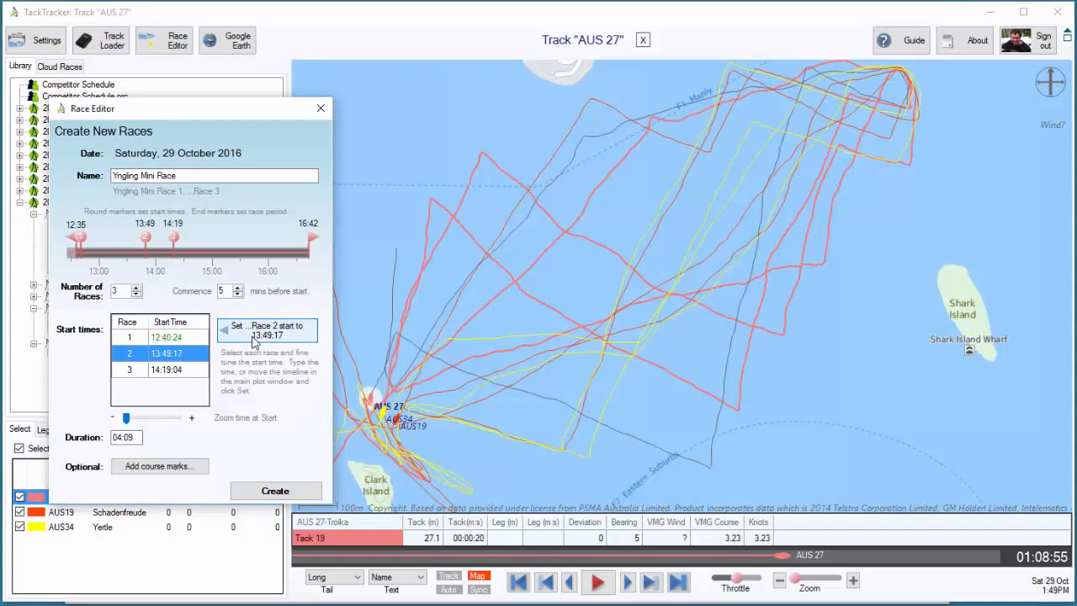
left_click(412, 469)
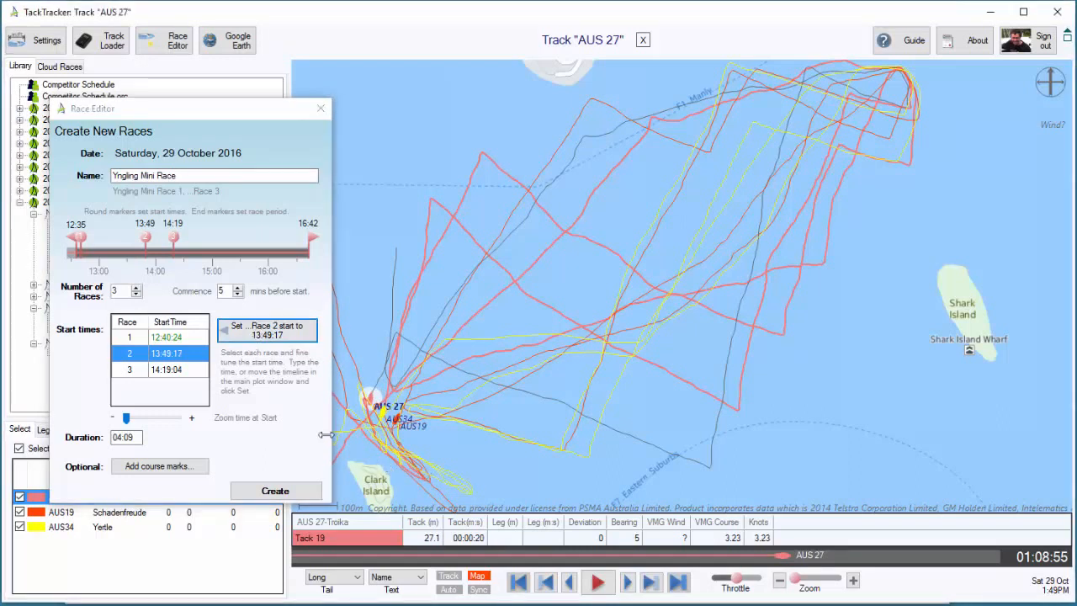
Select Race 3 and set its start time to 14:50:09 from the playback position near Clark Island
left_click(167, 370)
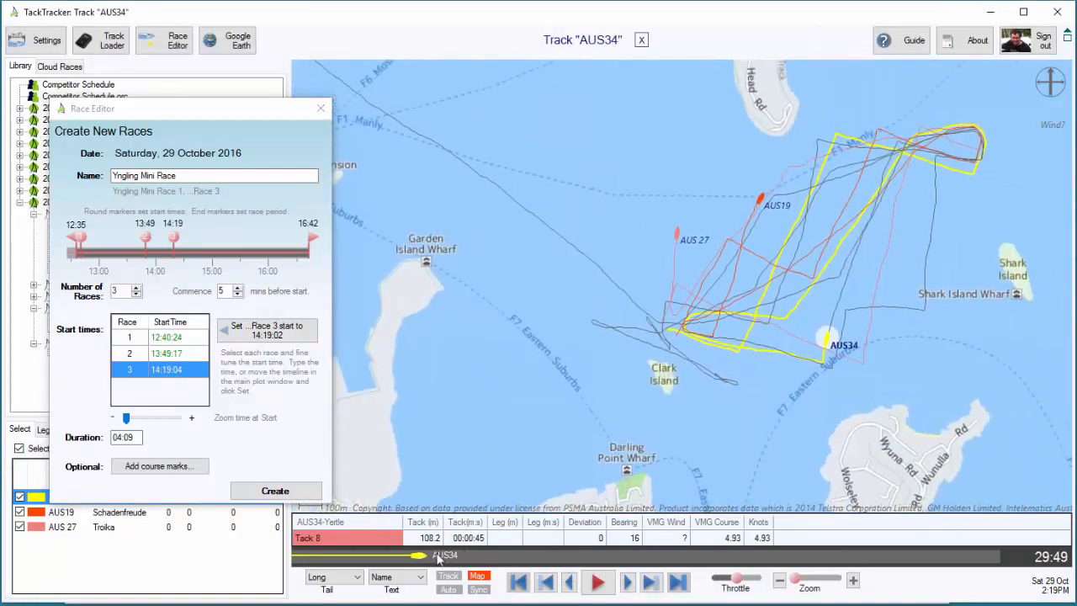
mouse_move(438, 559)
left_mouse_down()
mouse_move(300, 553)
mouse_move(545, 562)
left_mouse_up()
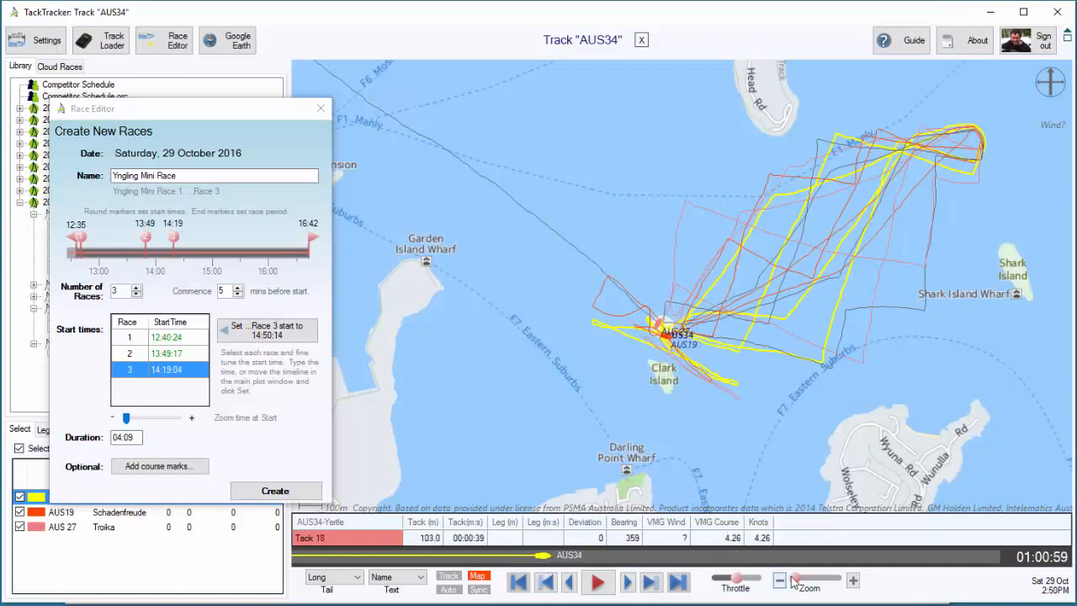
left_click(854, 581)
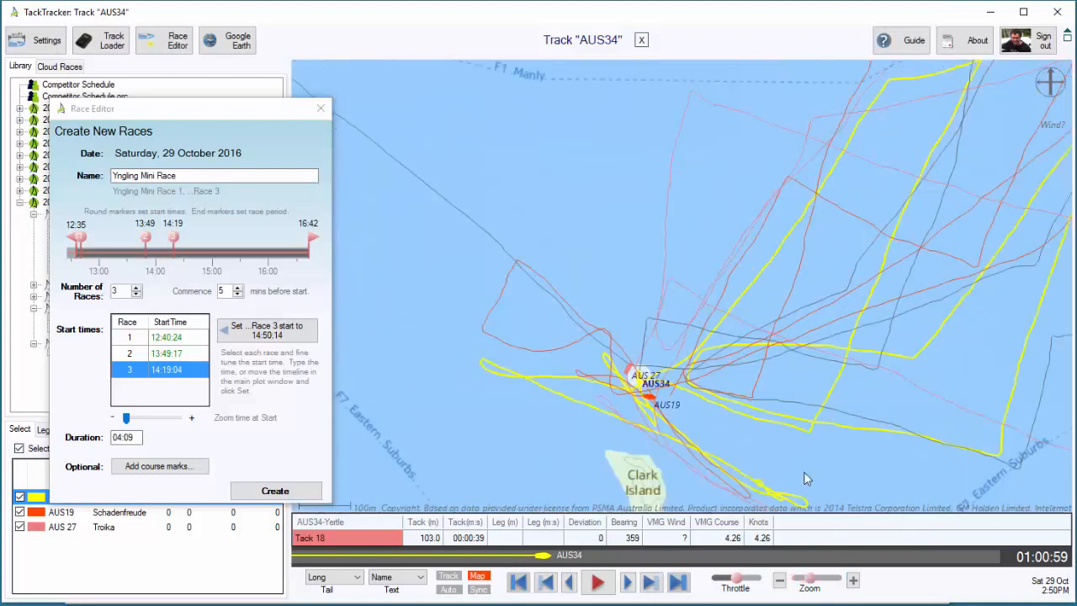
left_click_drag(545, 557, 544, 555)
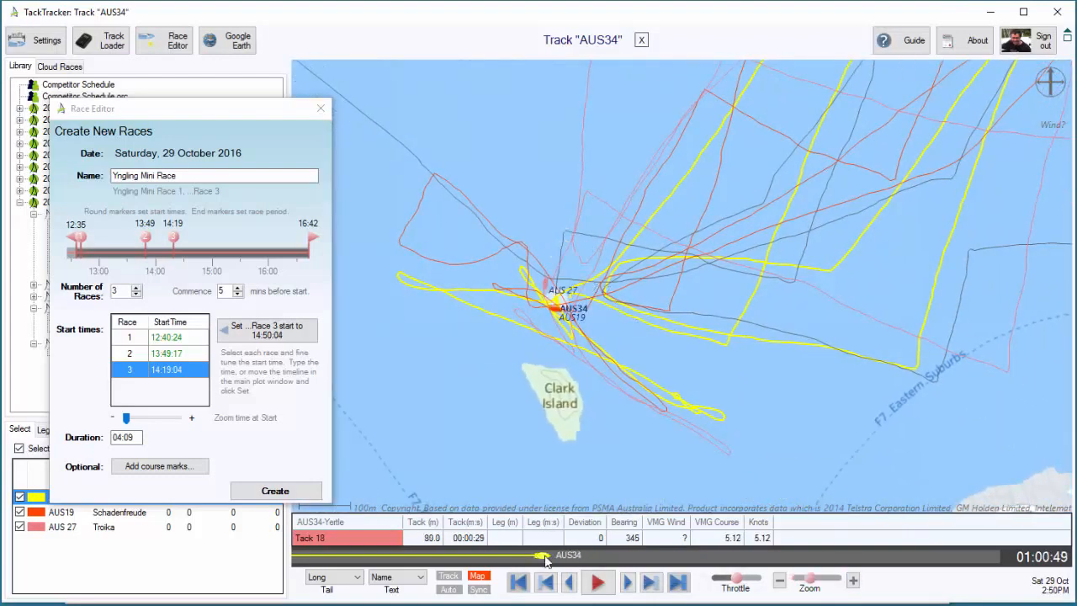
left_click(569, 582)
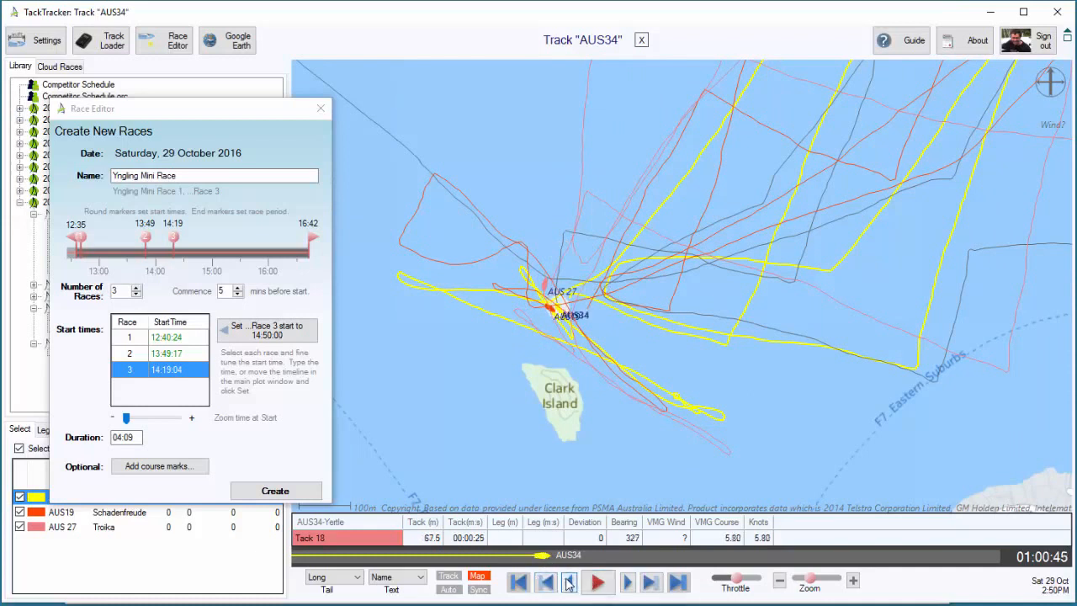
left_click(569, 582)
left_click(569, 582)
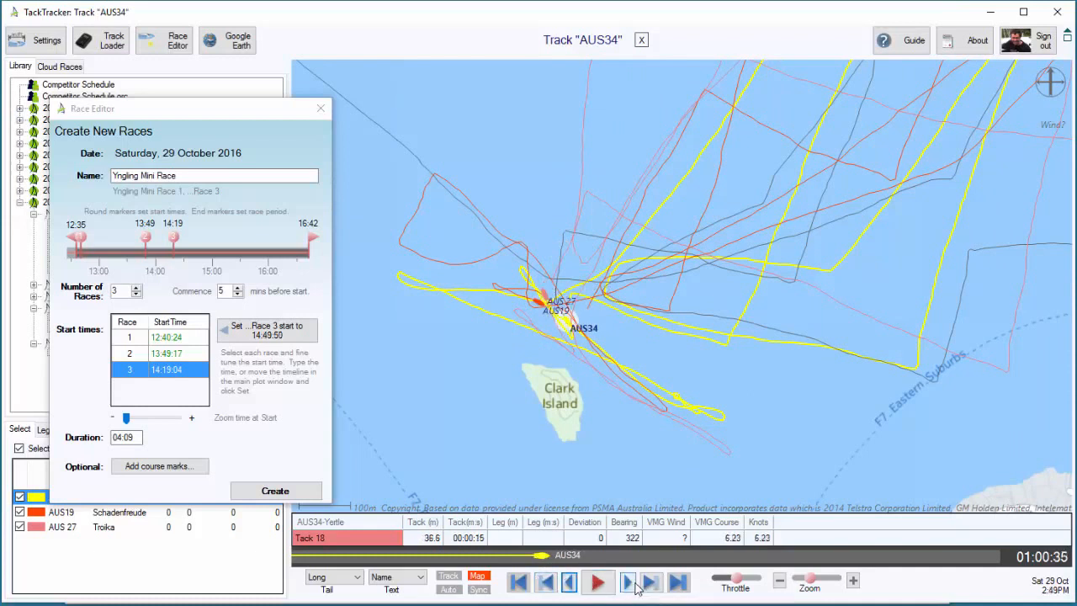
left_click(629, 582)
left_click(629, 582)
left_click(628, 582)
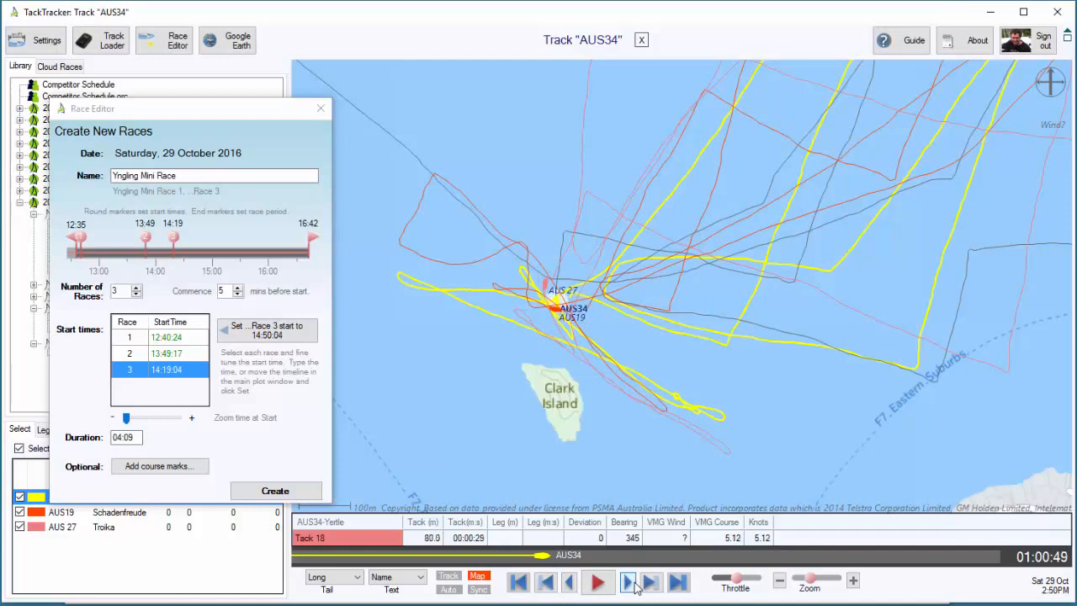
left_click(628, 582)
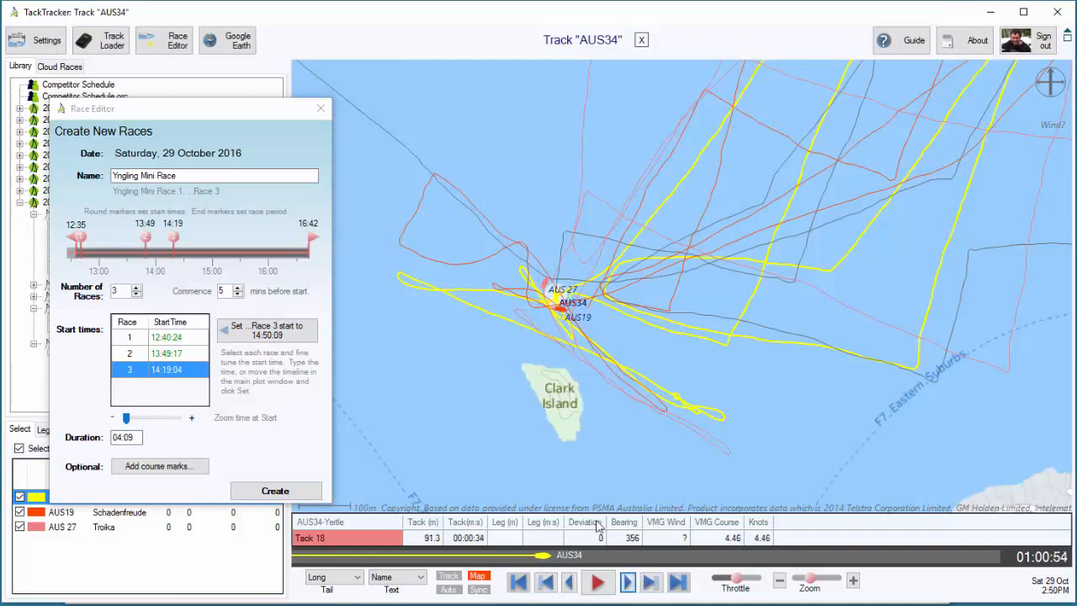
left_click(281, 337)
left_click(281, 336)
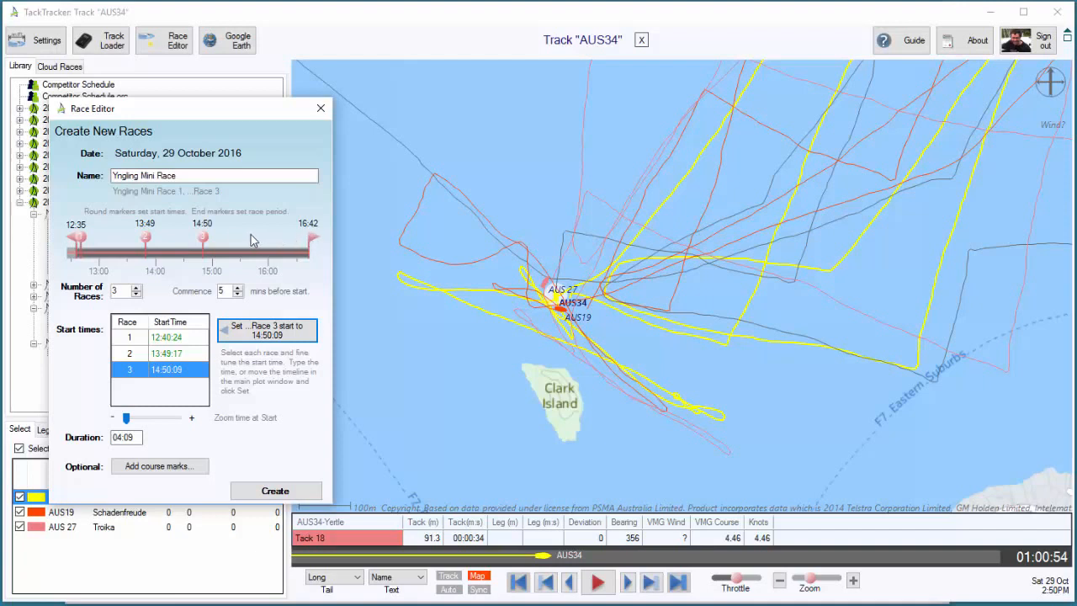
Find where the boats head home after the last race and set the race period's end to 15:47
left_click(357, 250)
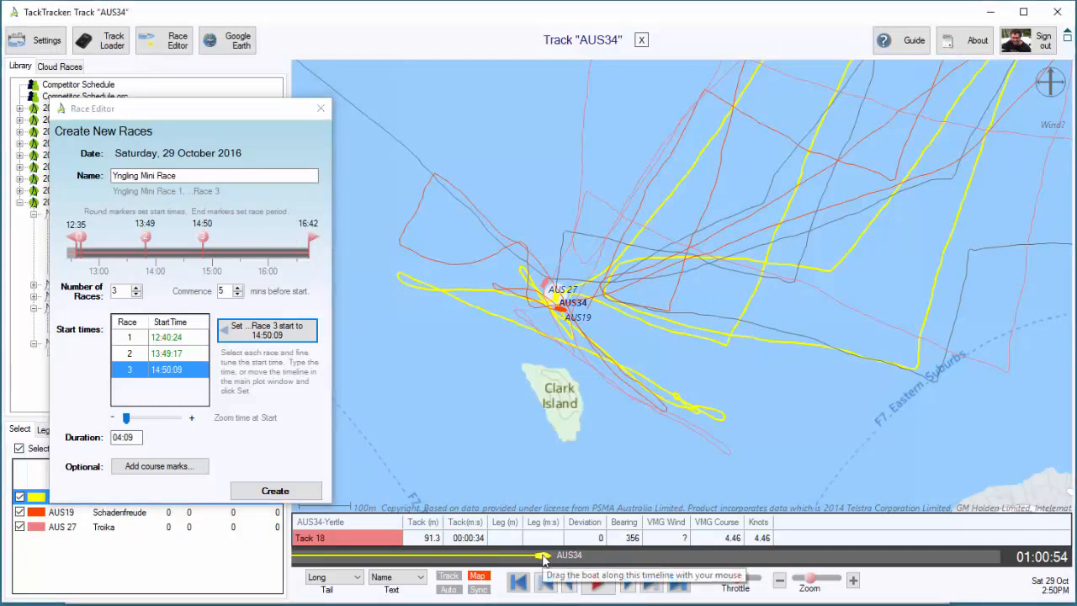
left_click_drag(543, 557, 650, 549)
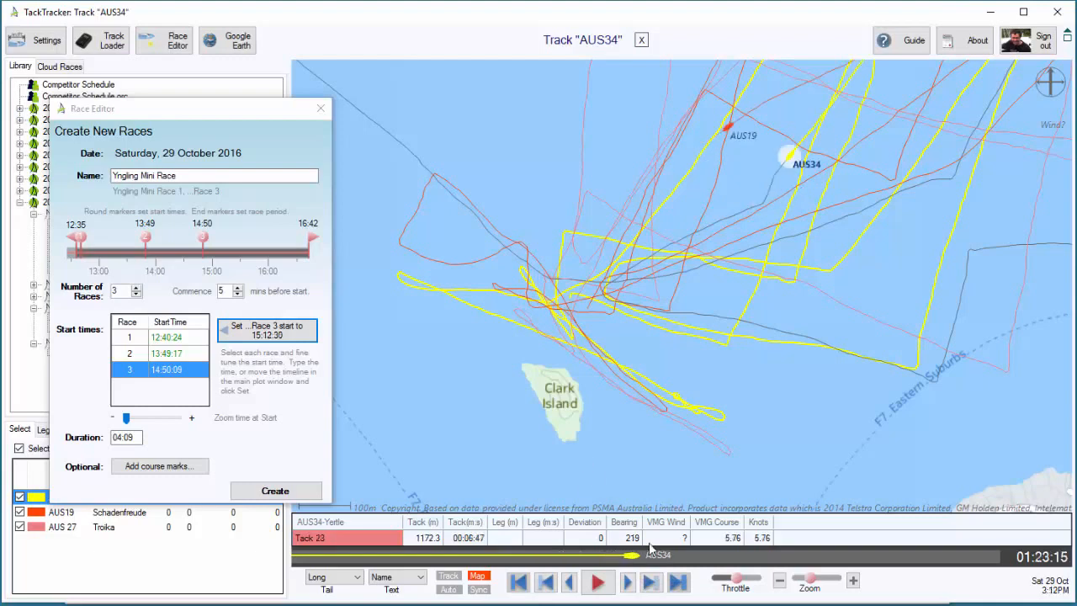
left_click(779, 580)
left_click(779, 580)
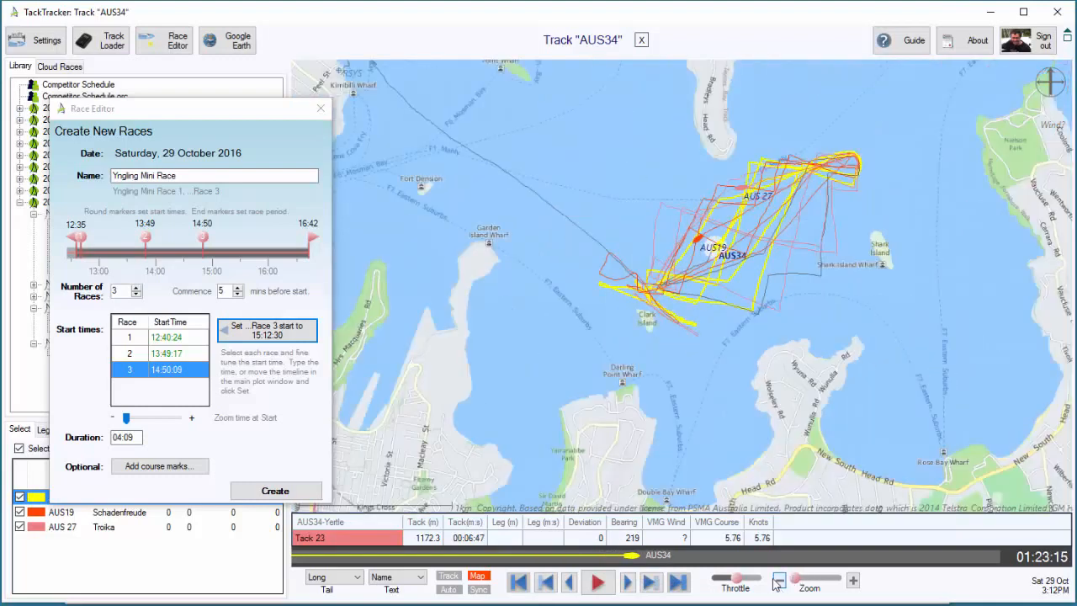
left_click_drag(737, 453, 755, 492)
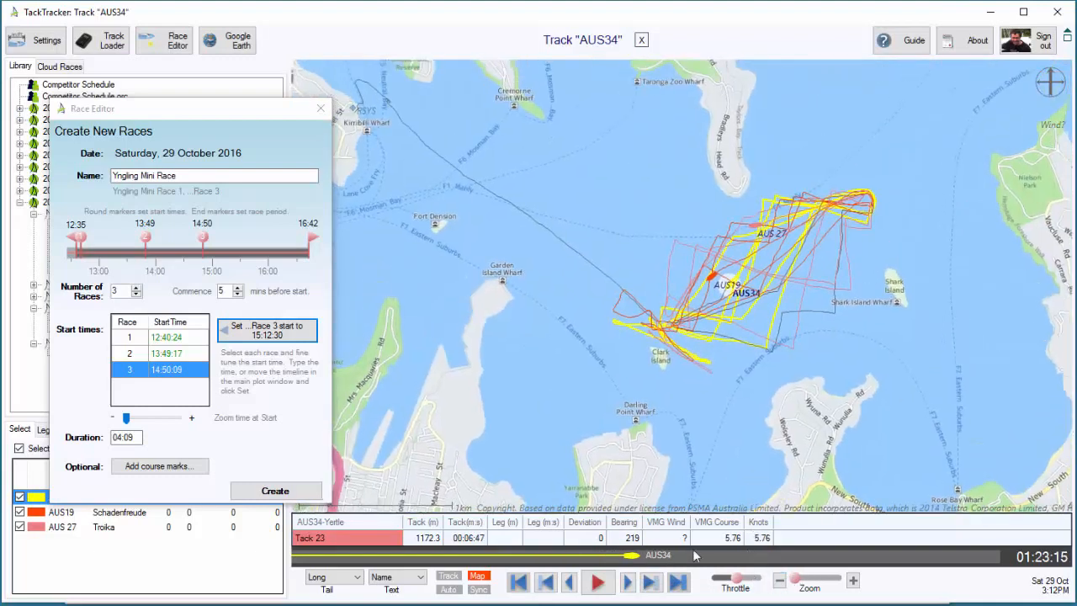
left_click_drag(648, 555, 771, 555)
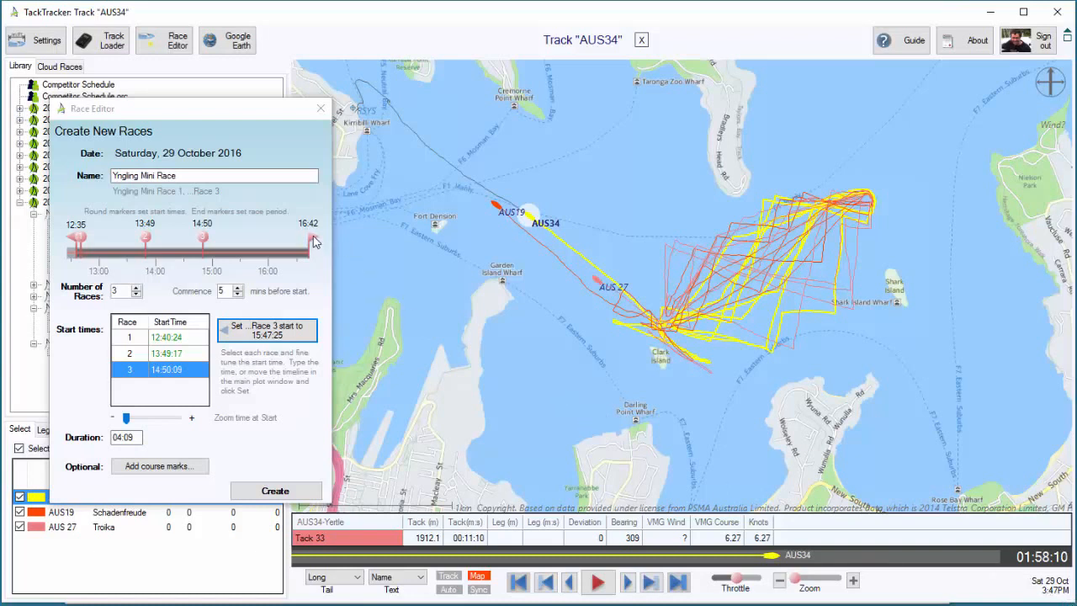
left_click_drag(314, 243, 259, 242)
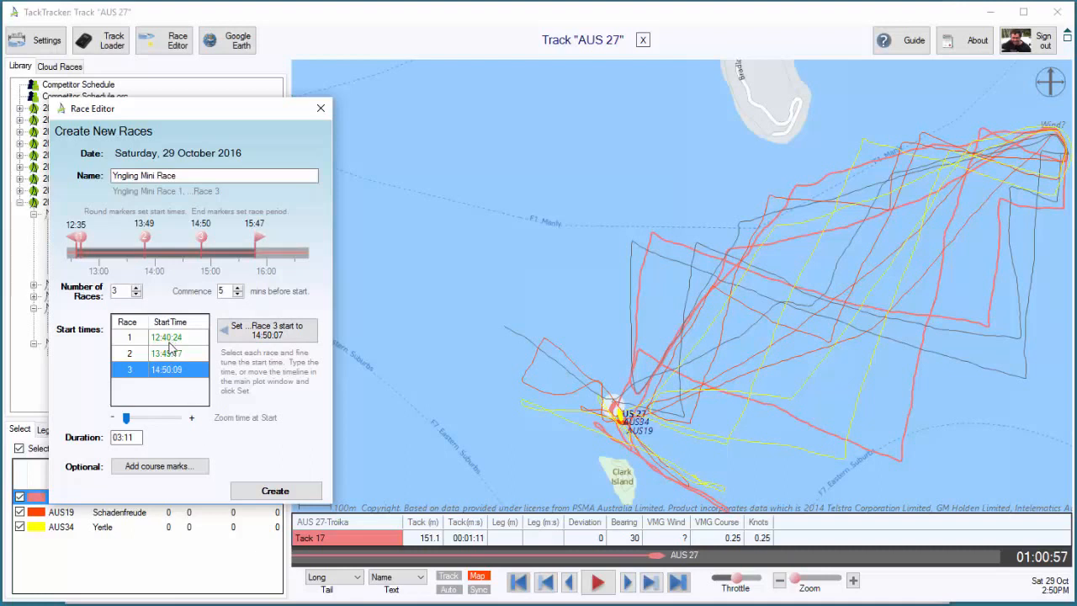
Select Race 1 and start adding course marks for Yngling Mini Race 1, keeping the map clear of the editor
left_click(175, 338)
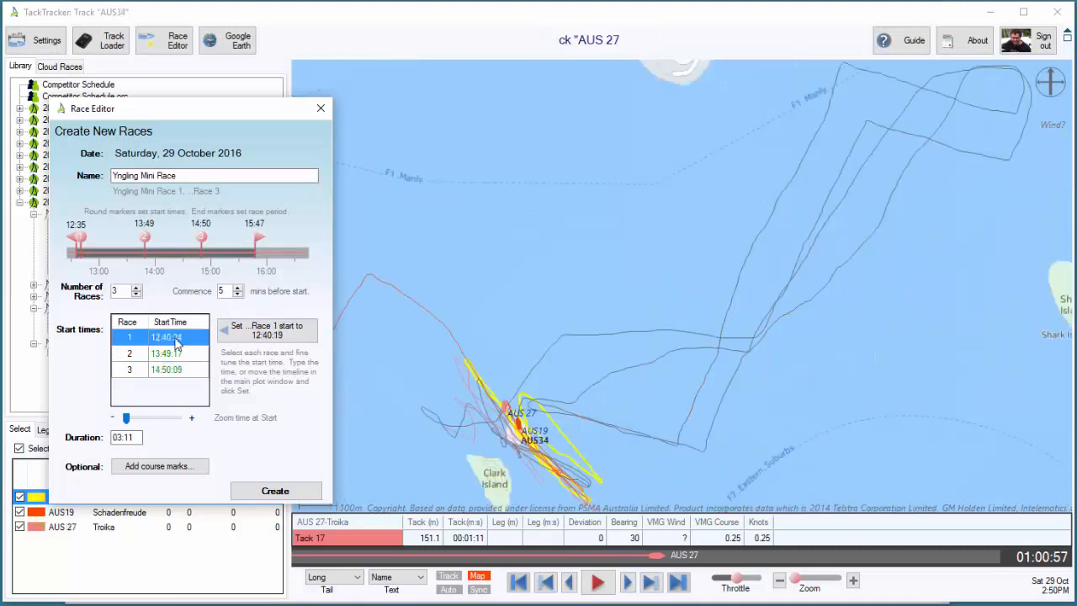
left_click(164, 468)
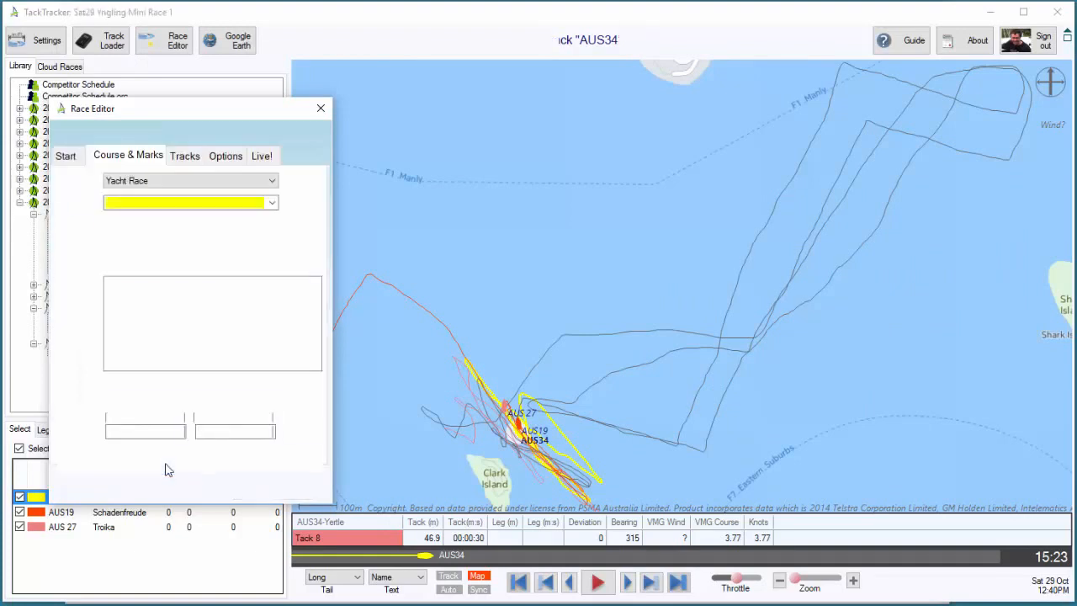
left_click_drag(217, 112, 180, 107)
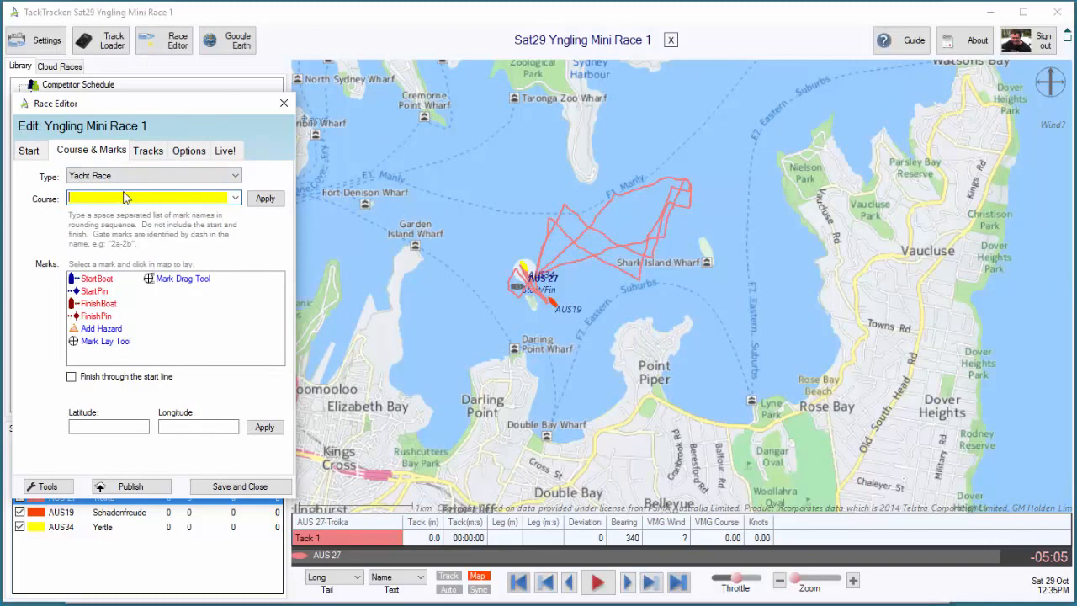
Apply the course 1 2-2 1 and make the race finish through the start line
type("1")
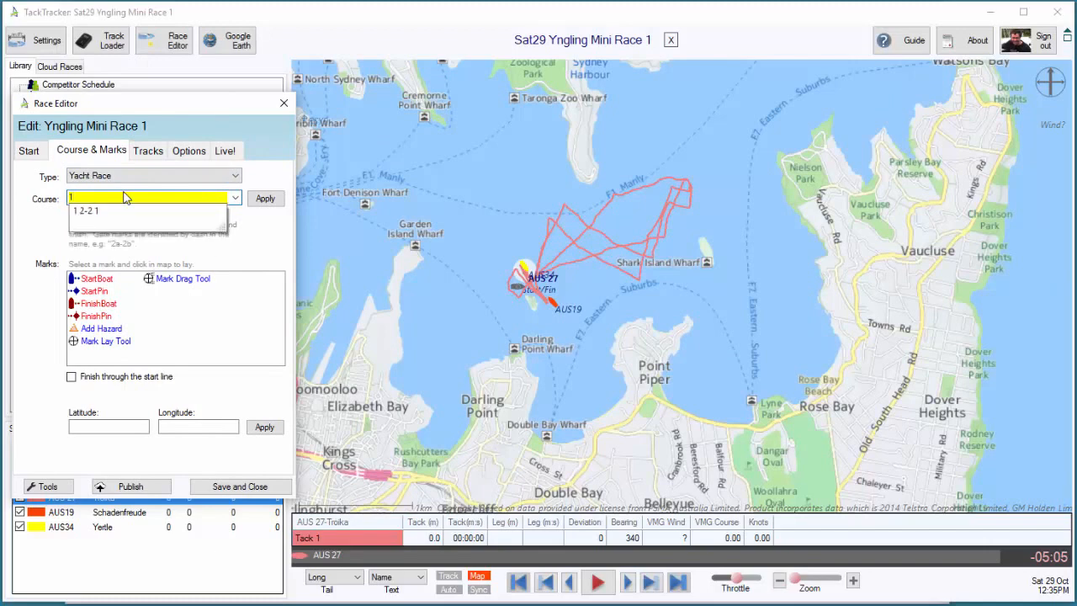
type(" 3-3")
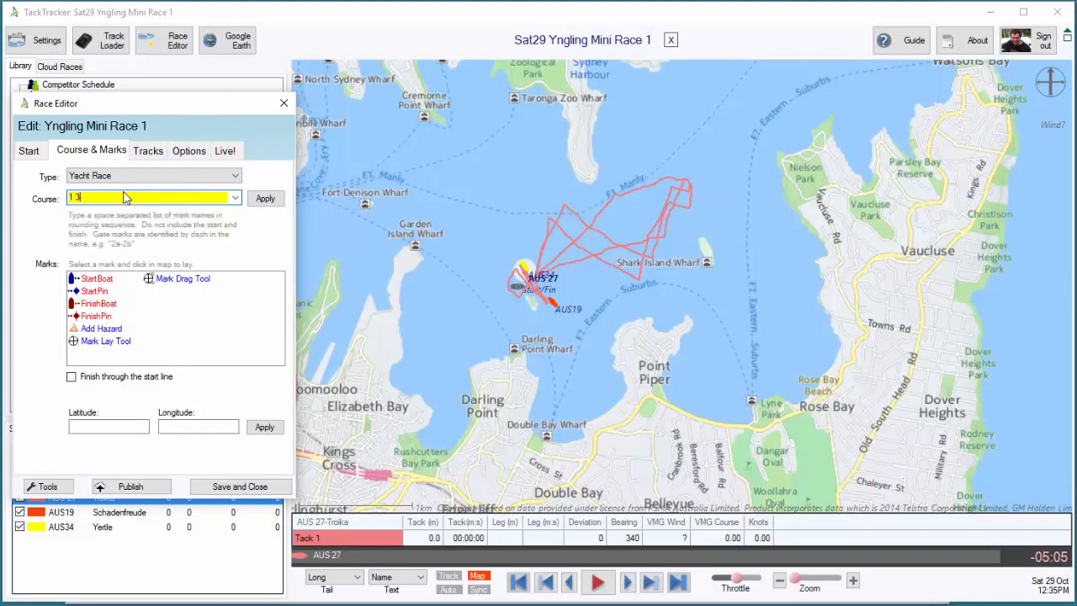
key("BackSpace")
key("BackSpace")
type("2-2")
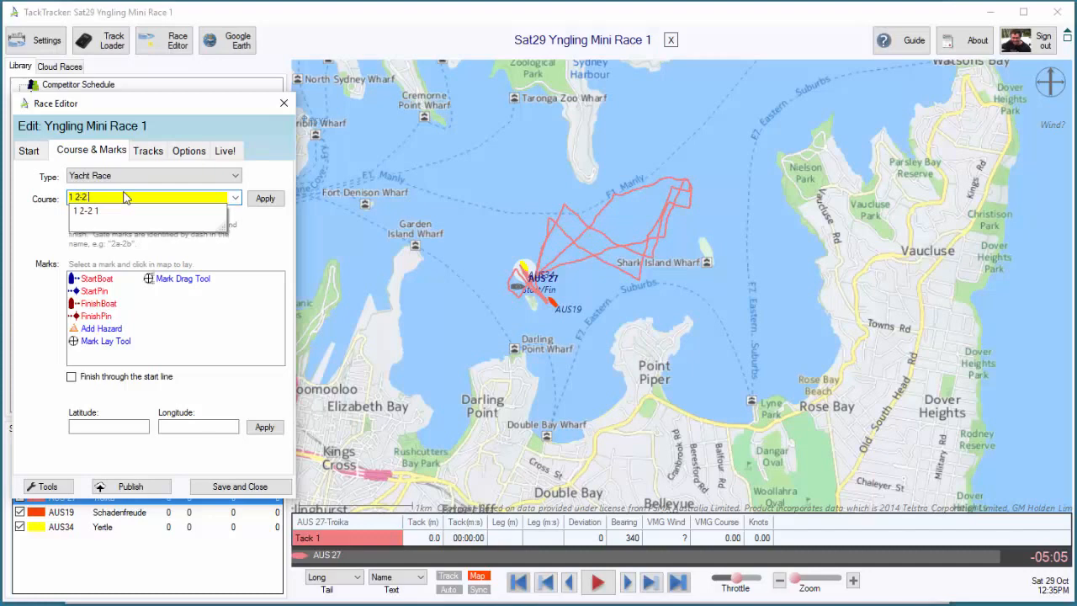
type(" 1")
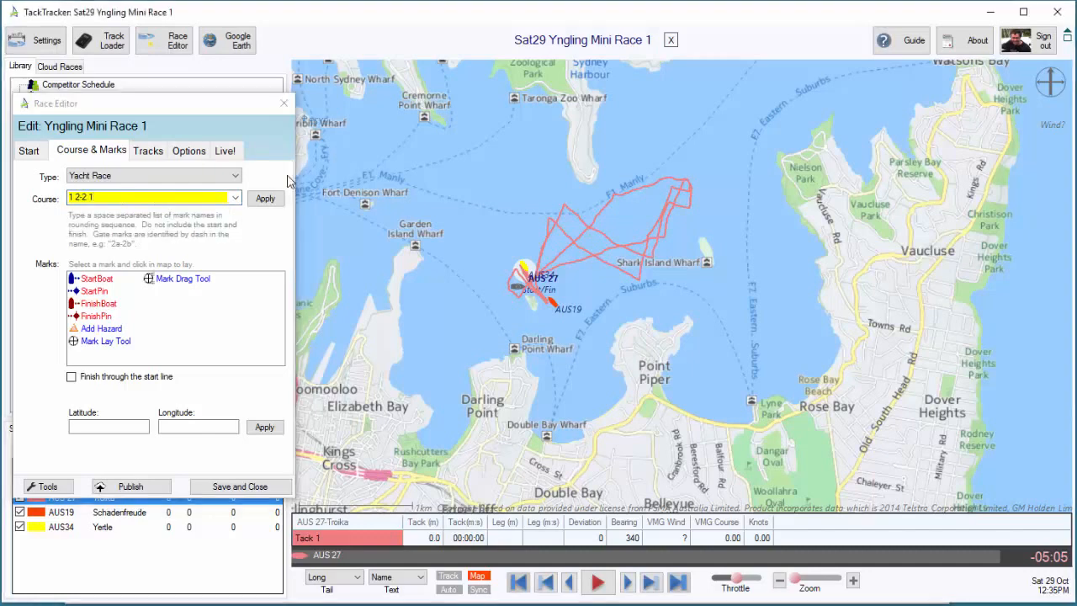
left_click(266, 199)
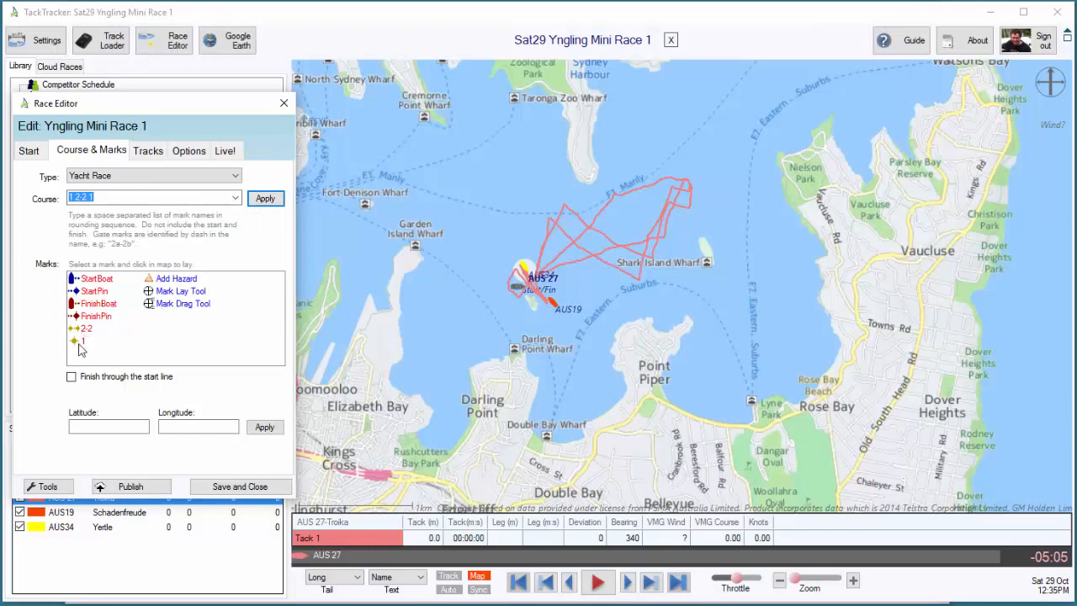
left_click(71, 378)
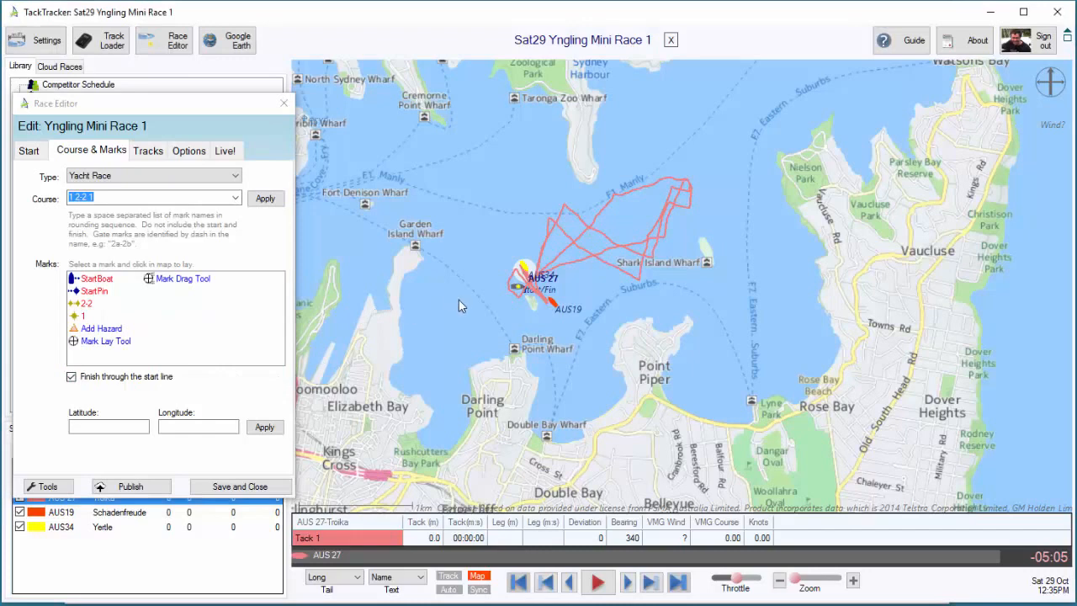
Lay the start boat just east of Clark Island and the start pin about 460 m away at a bearing of 318 degrees
left_click_drag(459, 306, 430, 329)
left_click(852, 581)
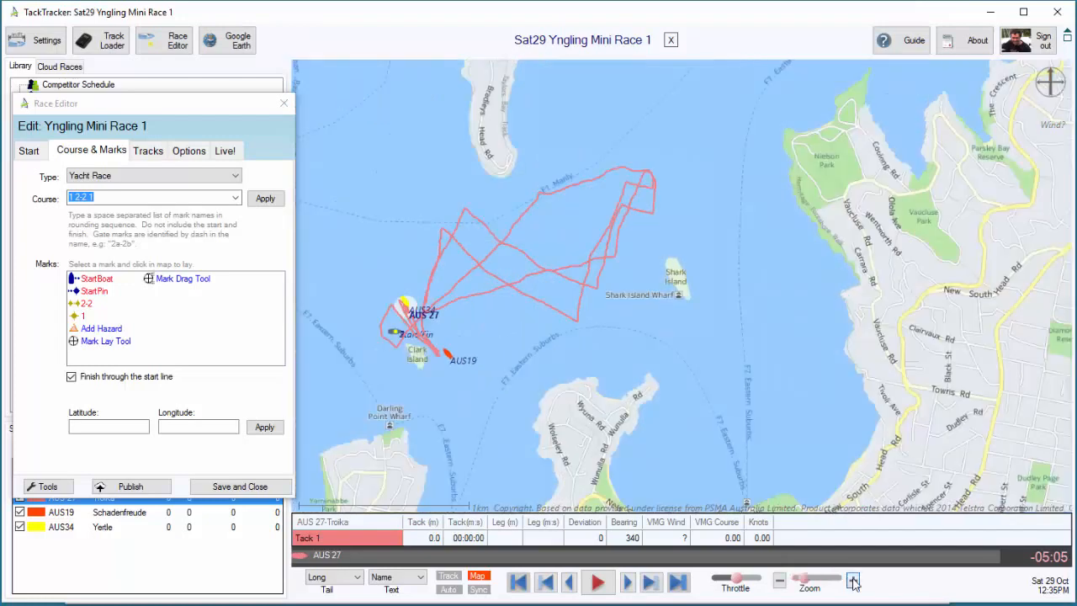
left_click(853, 581)
left_click_drag(617, 433, 904, 457)
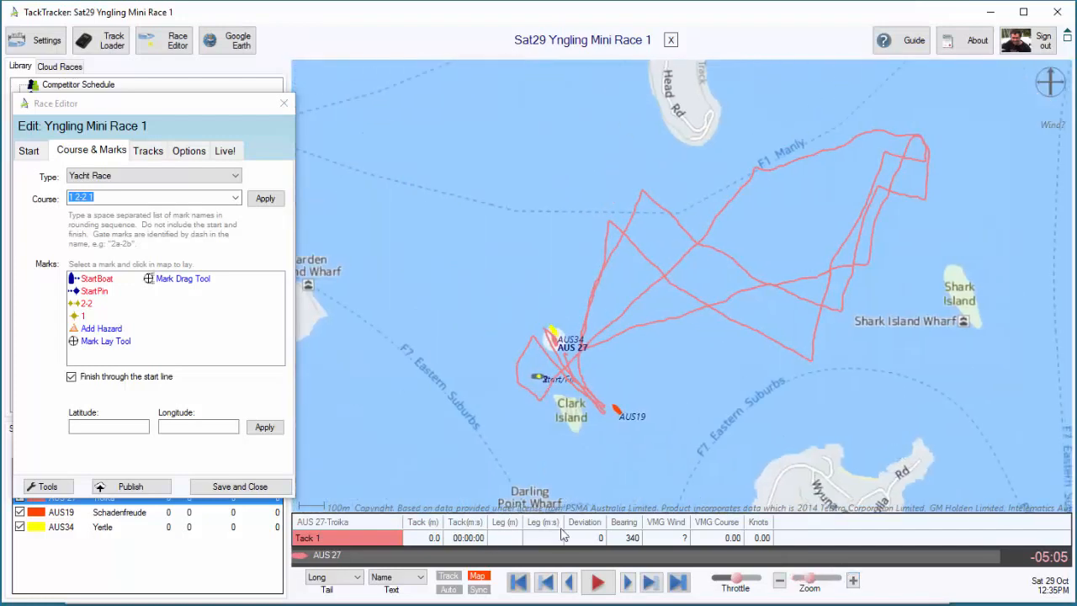
left_click_drag(302, 558, 353, 553)
left_click(107, 282)
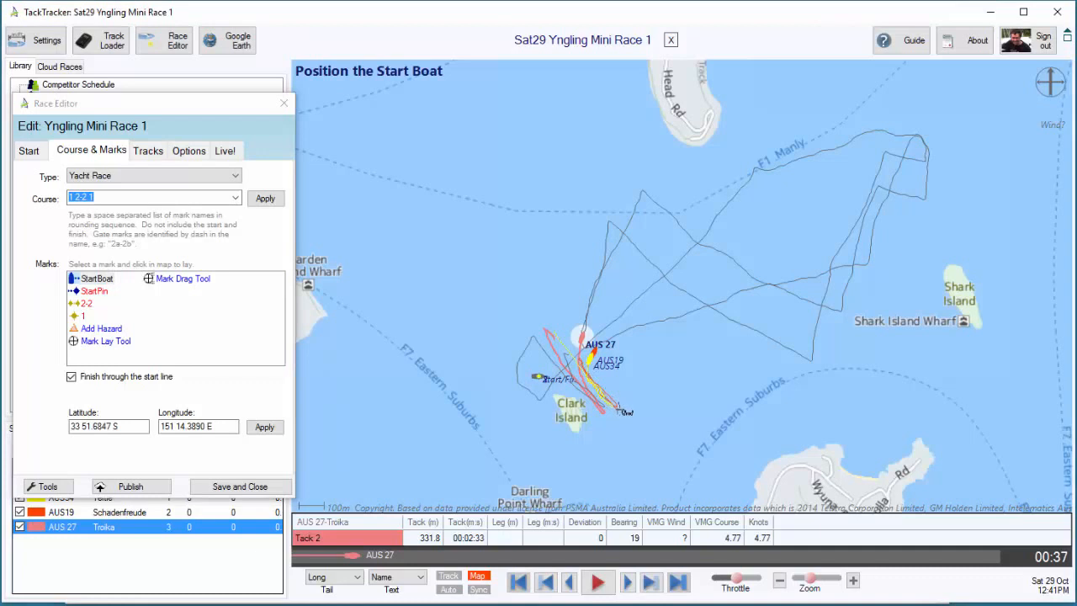
left_click(618, 409)
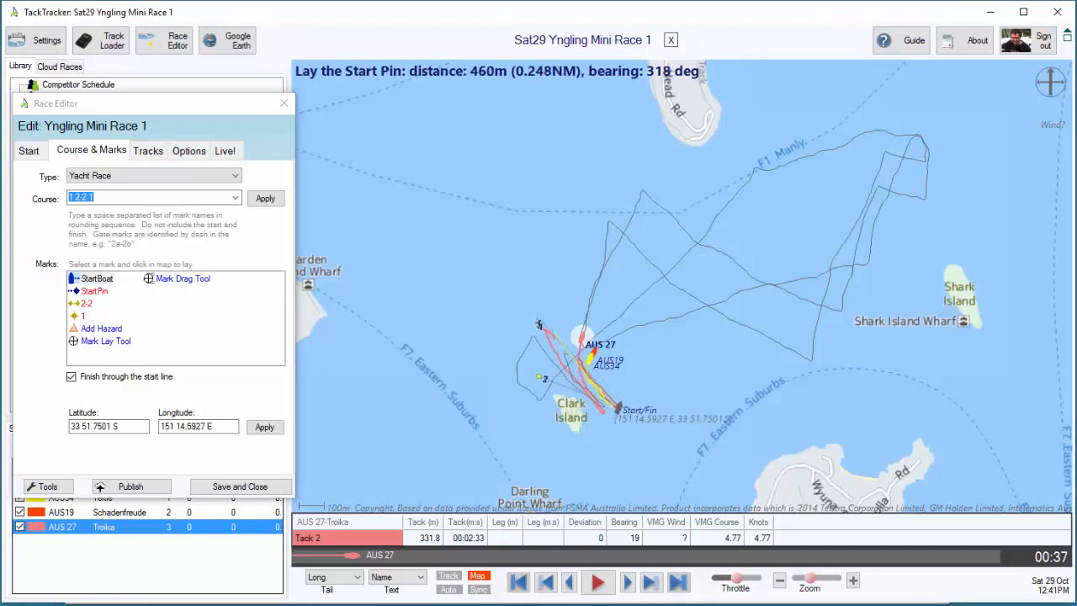
left_click(538, 323)
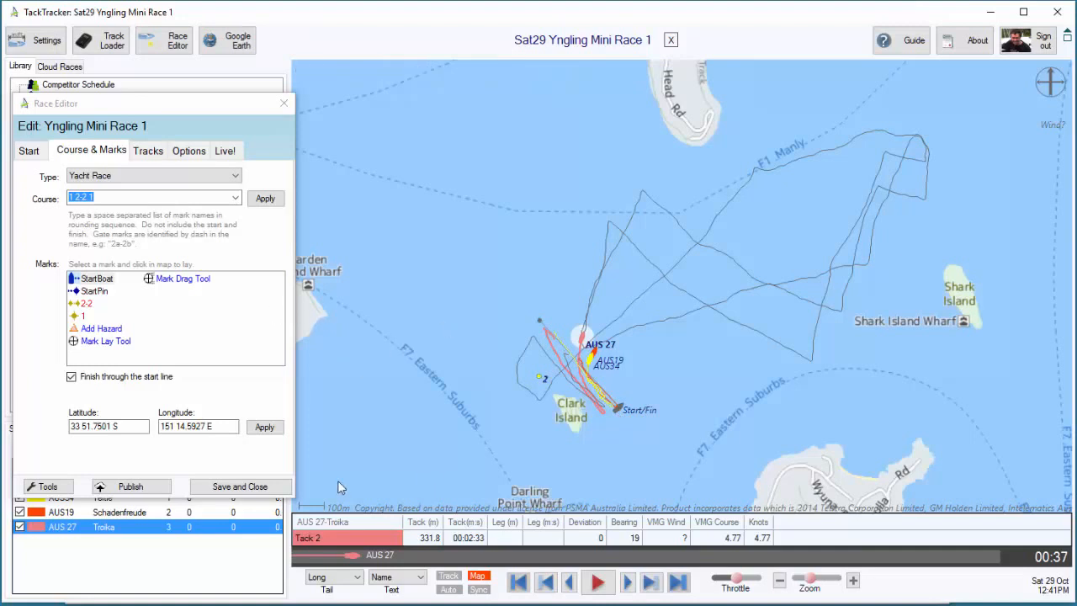
Lay mark 1 at the tracks' northeastern turning point and gate 2-2 at the southwestern rounding, about 94 m across at a bearing of 140 degrees
left_click(83, 315)
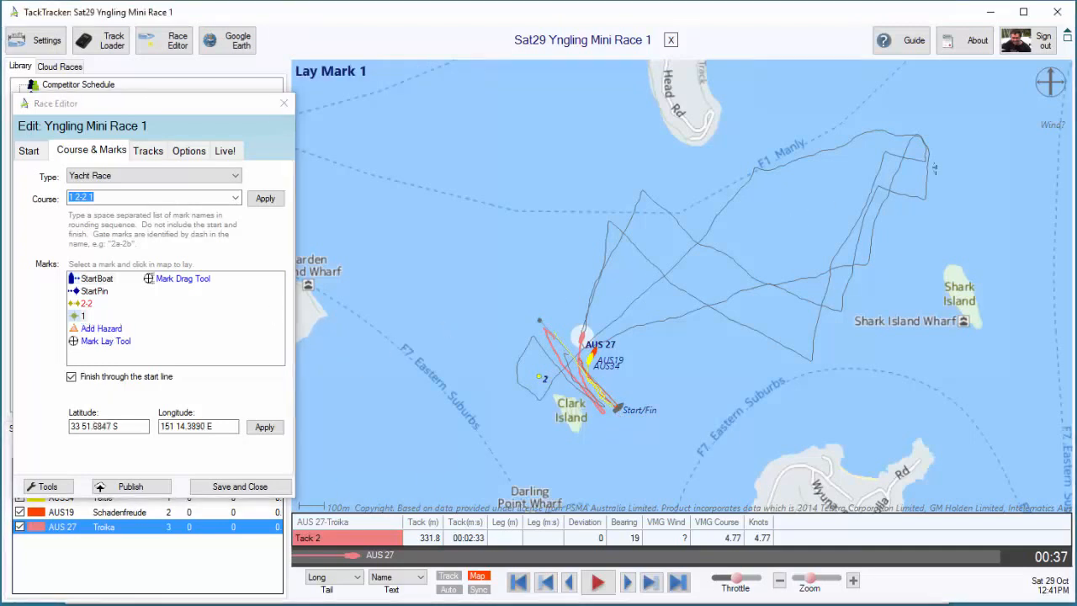
left_click(918, 141)
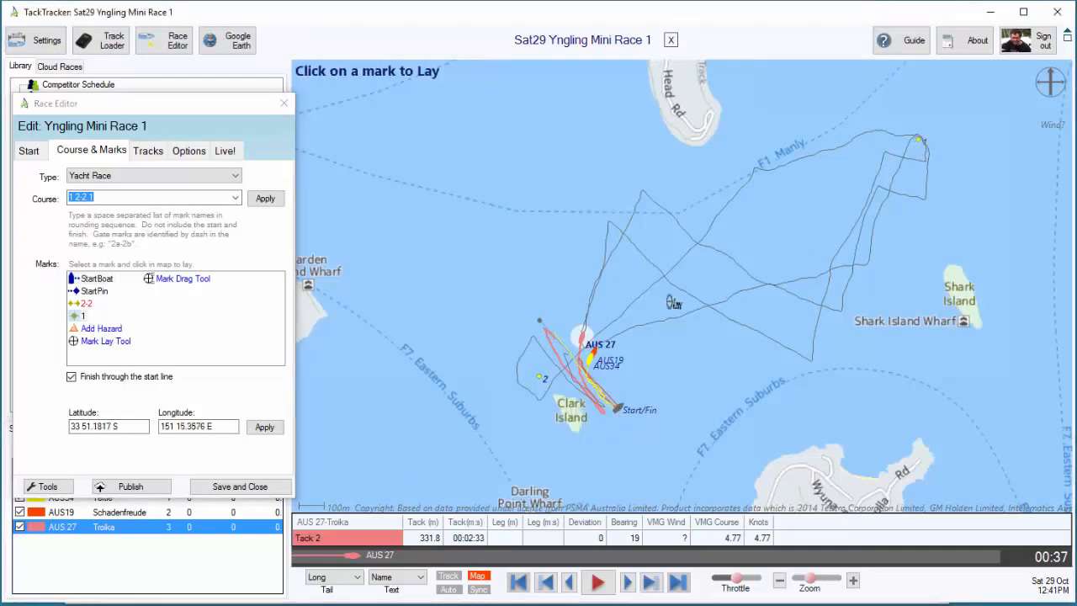
left_click(85, 304)
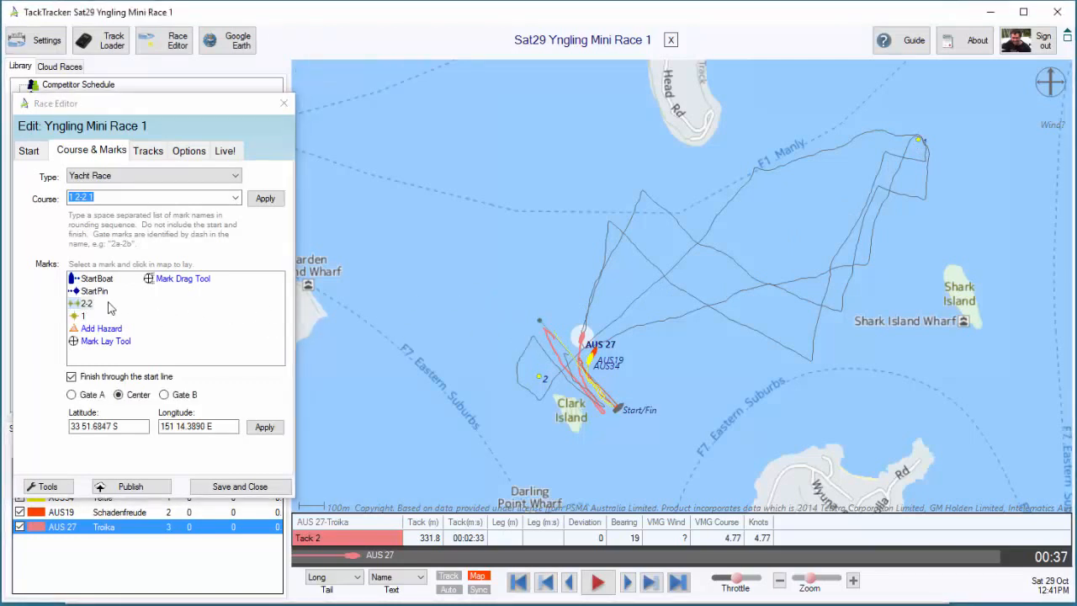
left_click_drag(351, 557, 632, 545)
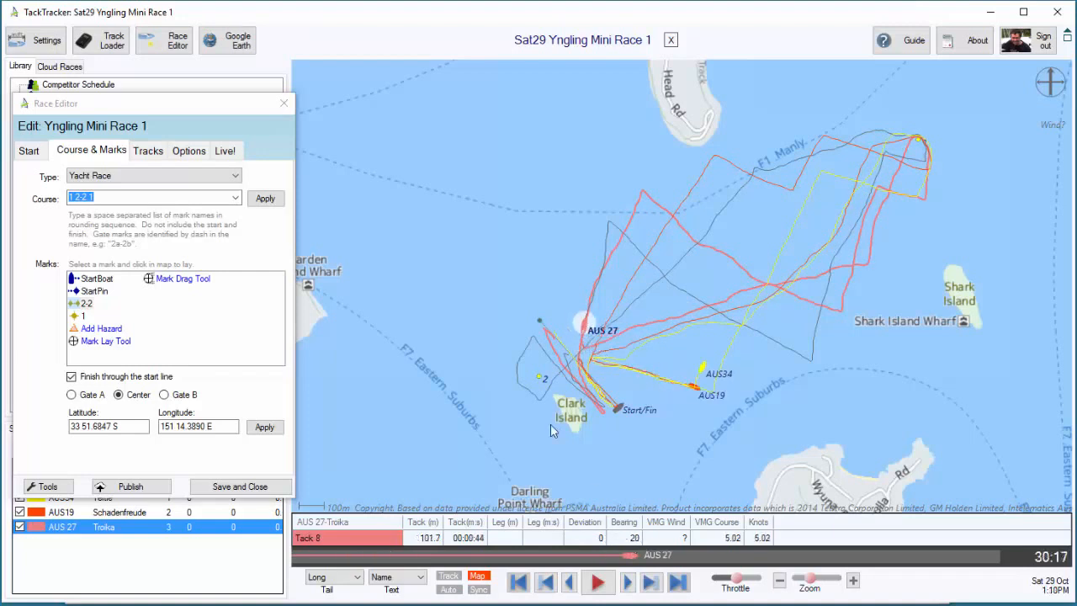
left_click(87, 304)
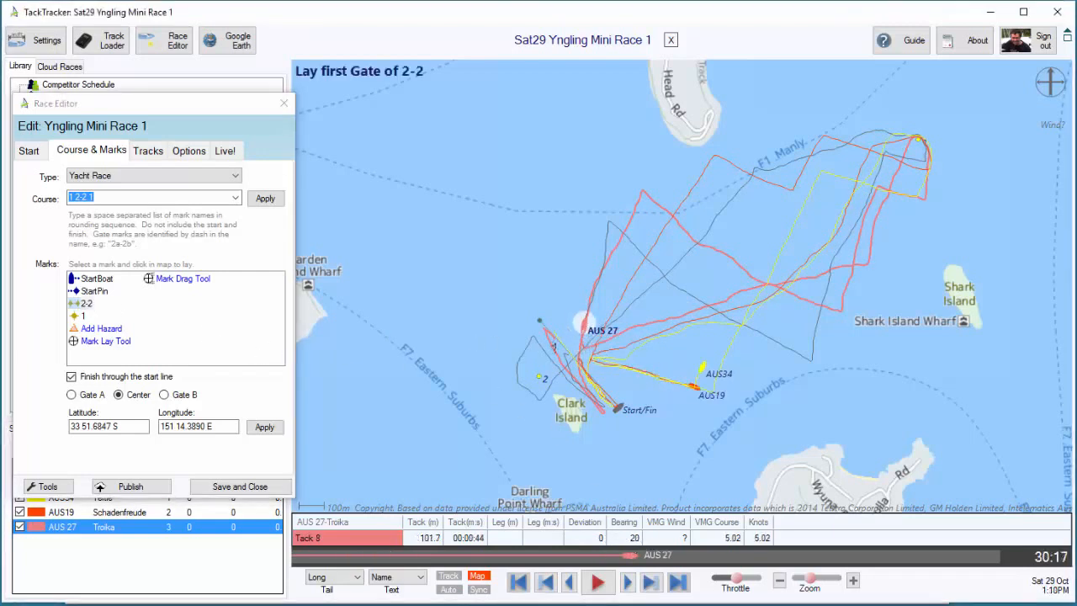
left_click(590, 346)
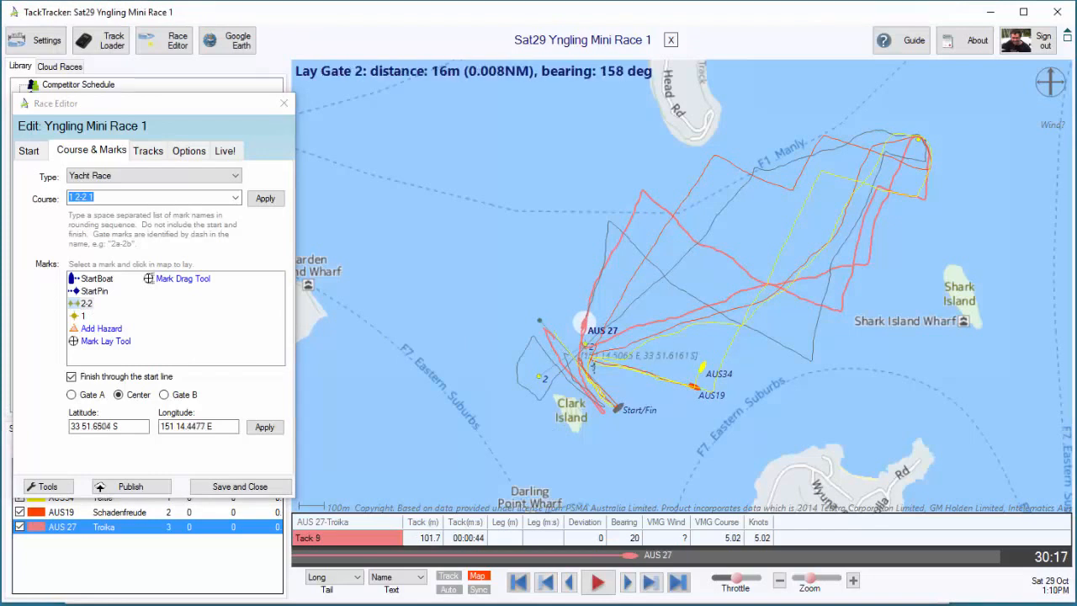
left_click(603, 362)
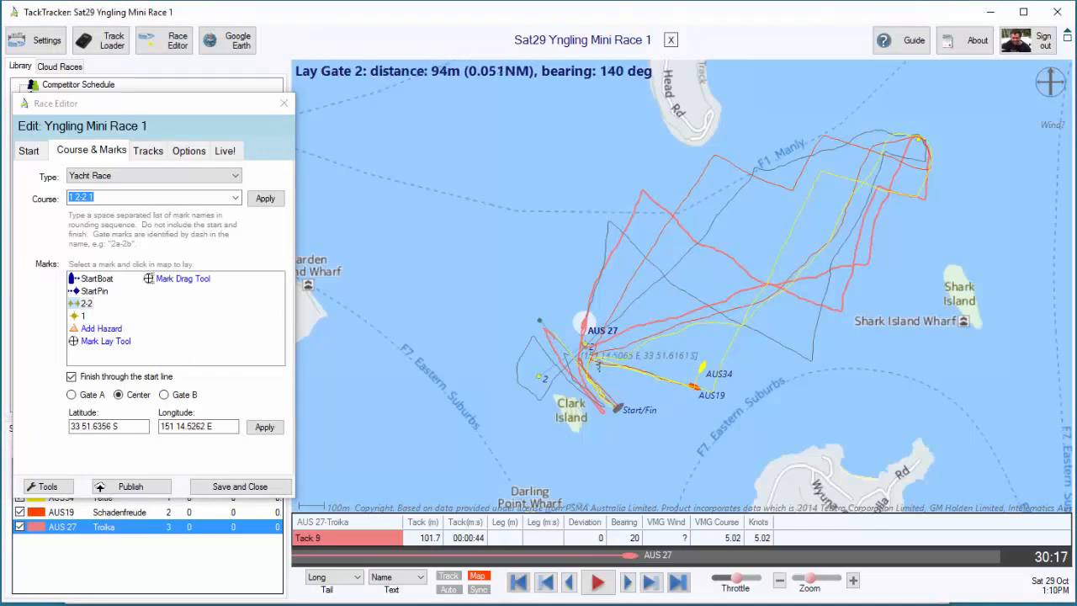
mouse_move(633, 557)
left_mouse_down()
mouse_move(586, 551)
mouse_move(630, 549)
left_mouse_up()
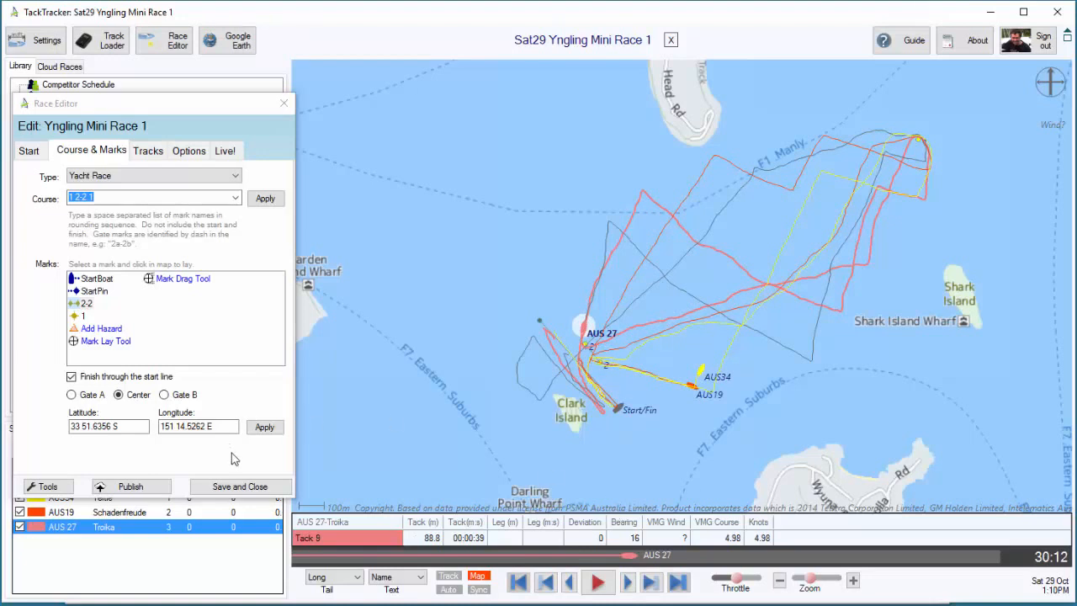
Save the Race 1 course marks and create the three Yngling Mini races in the library
left_click(242, 488)
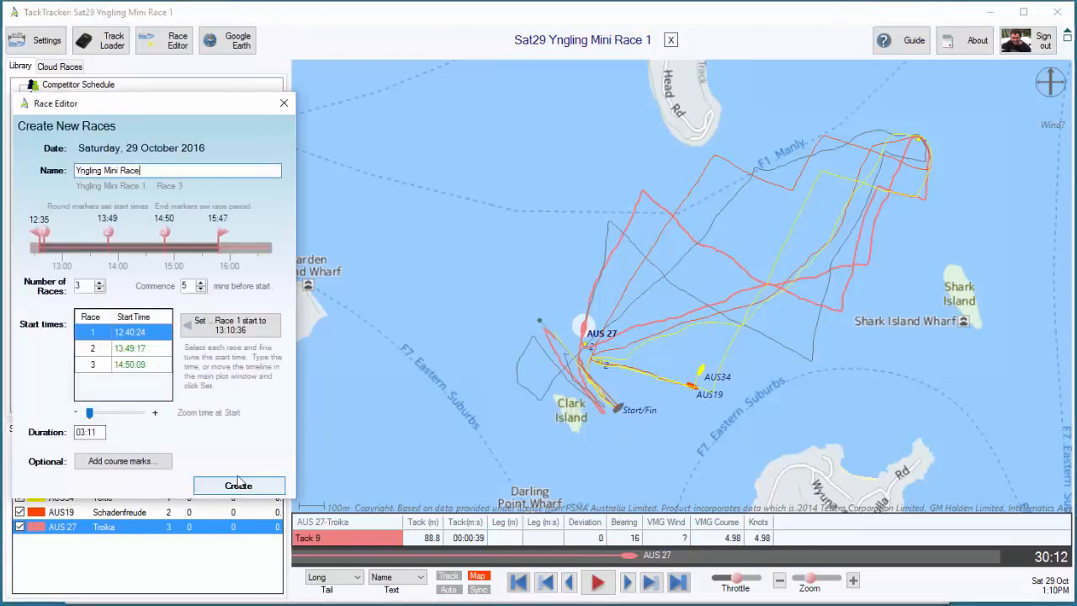
left_click(242, 489)
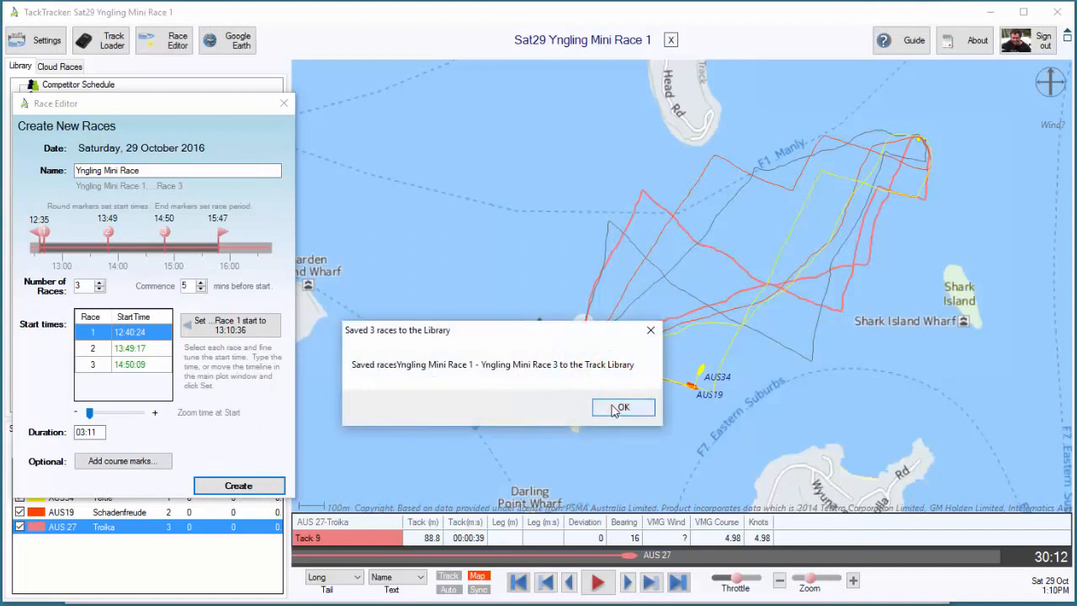
left_click(620, 408)
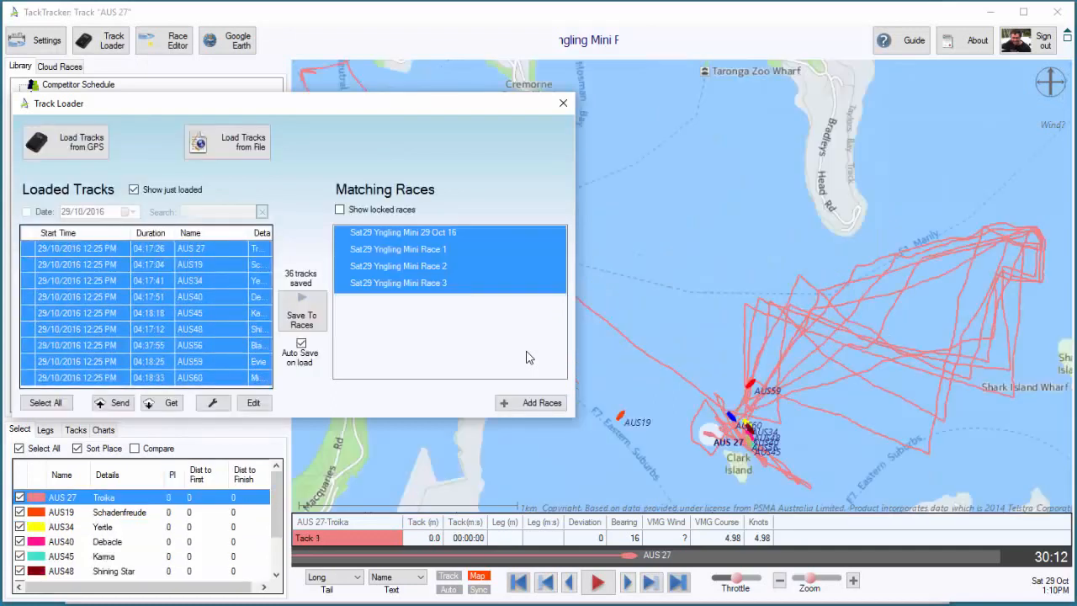
Save the loaded tracks to Yngling Mini Race 1, Race 2 and Race 3 only, leaving out the full-day race, and close the loader
left_click(403, 250)
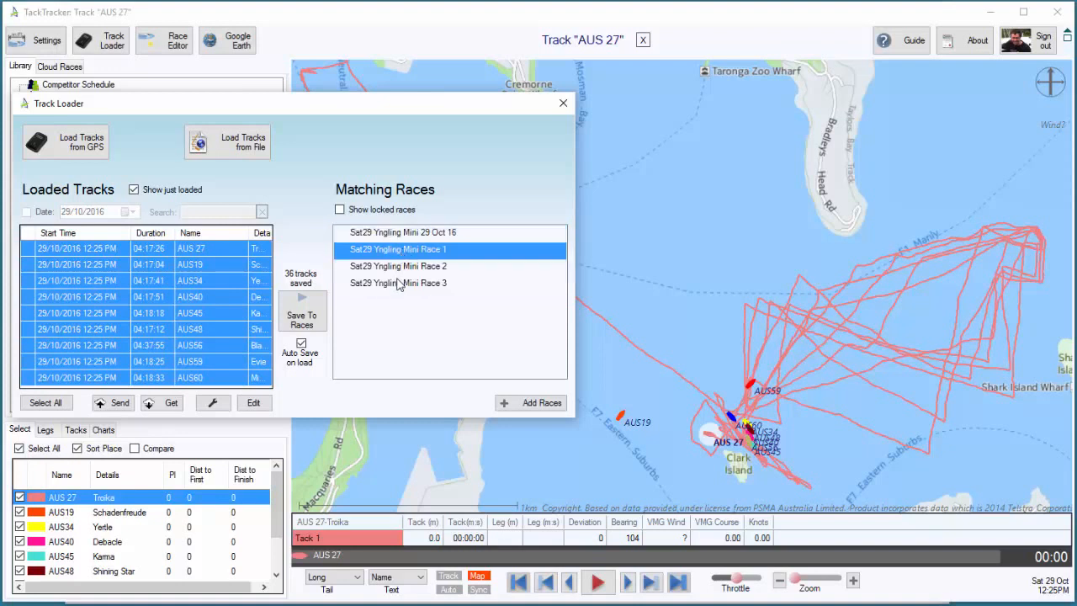
left_click(399, 284, "shift")
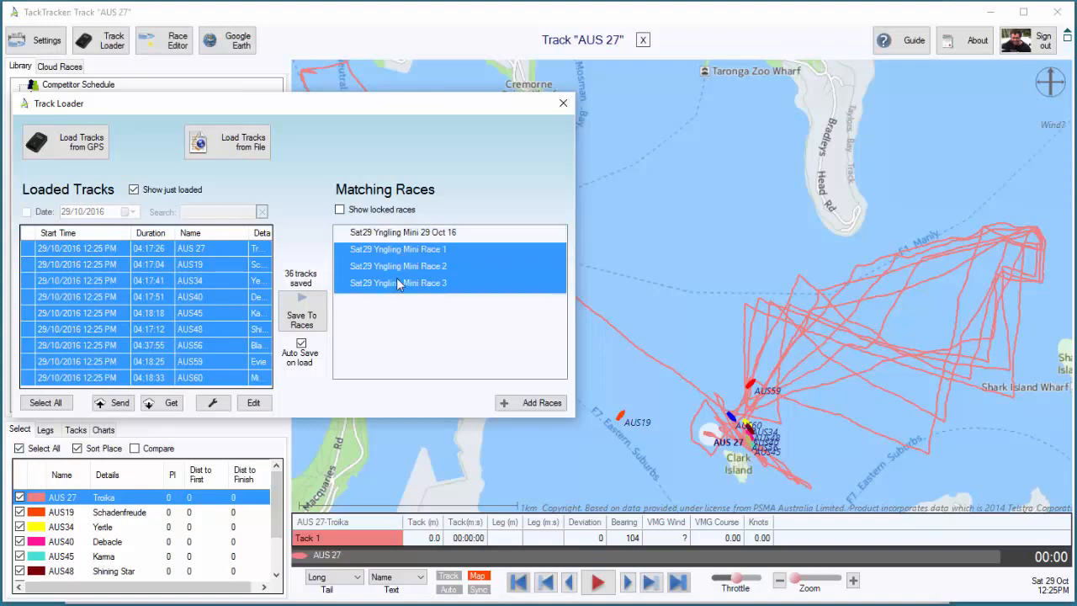
left_click(309, 323)
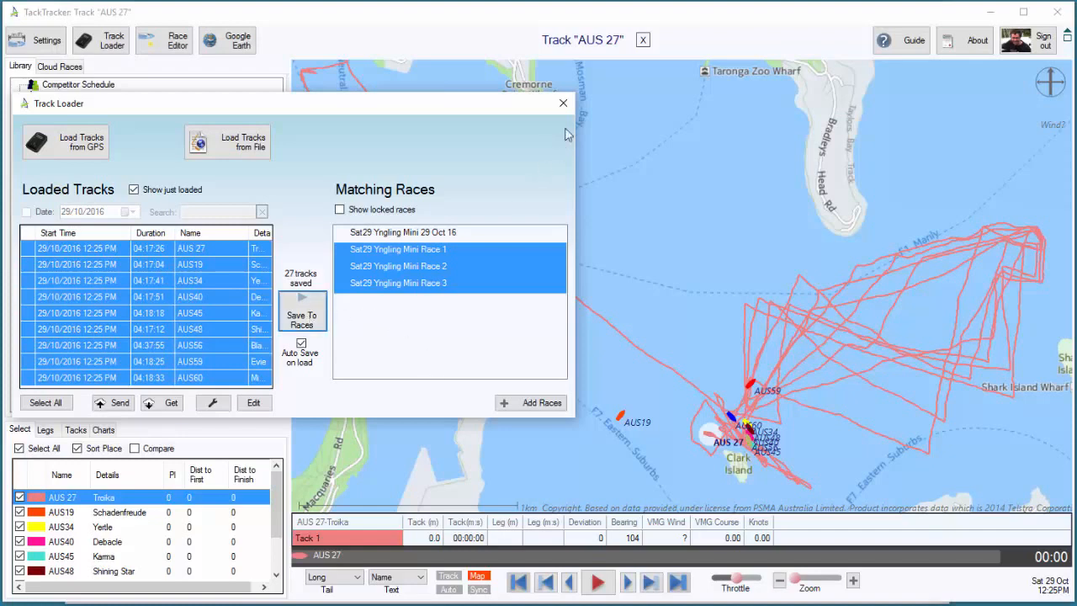
left_click(563, 102)
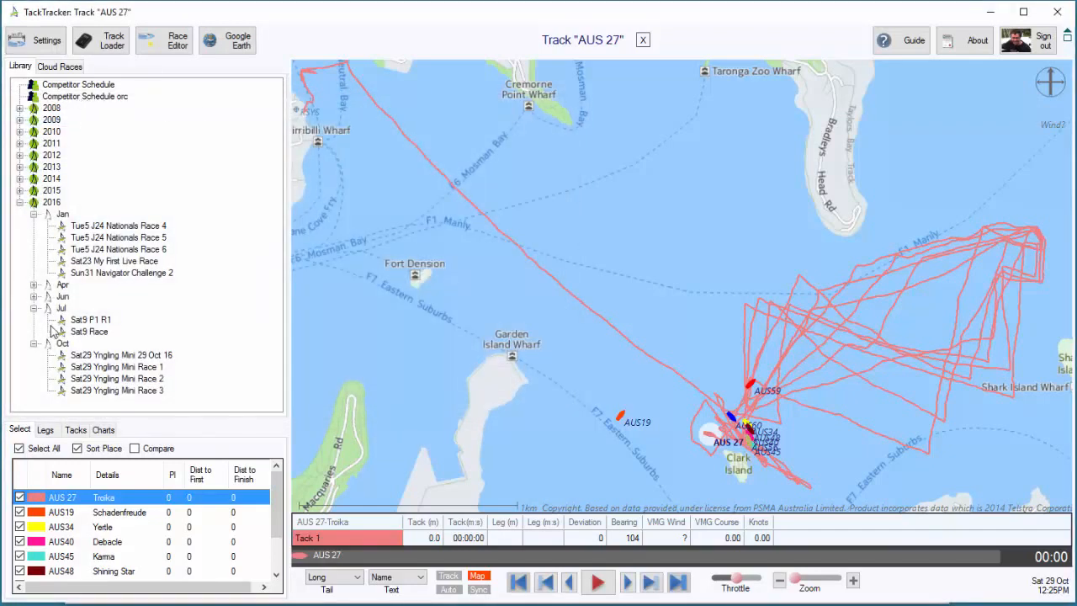
Open Yngling Mini Race 1 and review the fleet's progress around the course from before the start to the finish
double_click(108, 367)
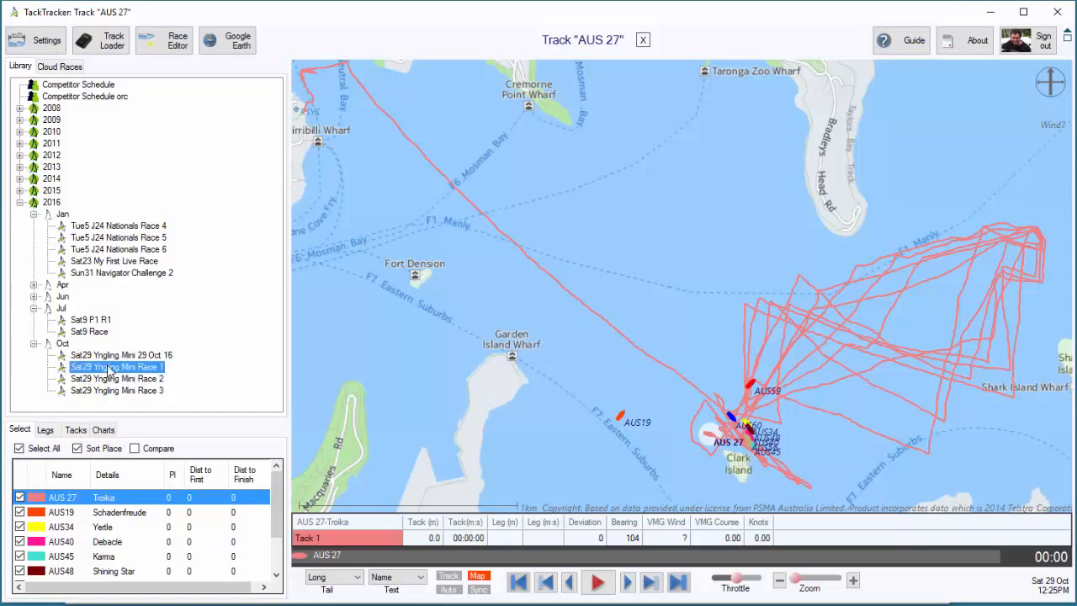
left_click_drag(418, 434, 433, 375)
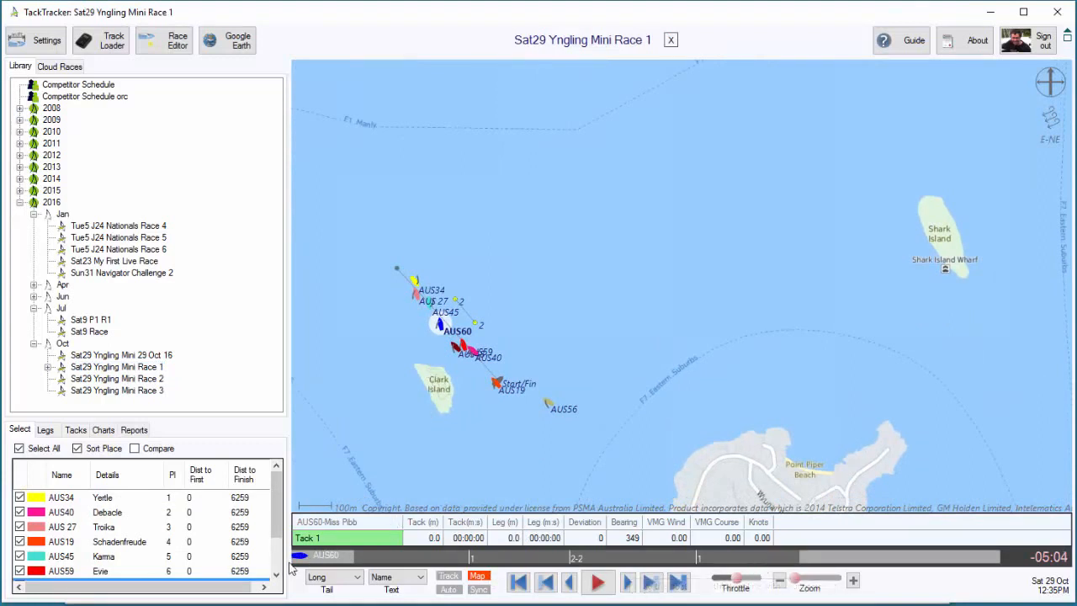
left_click_drag(304, 562, 421, 556)
left_click_drag(573, 348, 566, 396)
left_click_drag(425, 555, 825, 559)
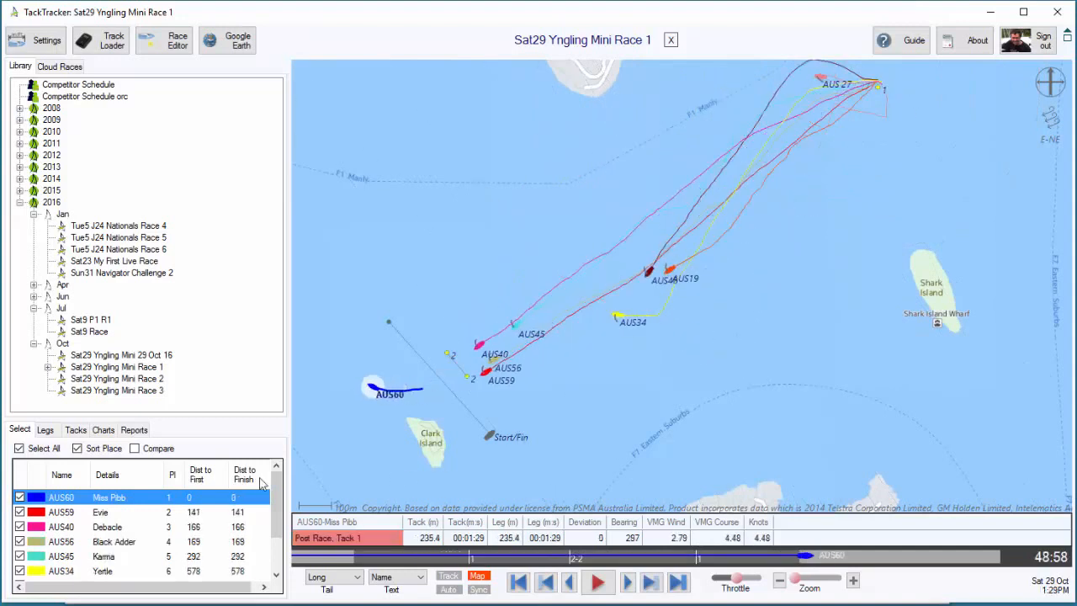
Open Yngling Mini Race 2 and examine its timeline for track recorded outside the race, both before the start and after the finish
left_click(107, 381)
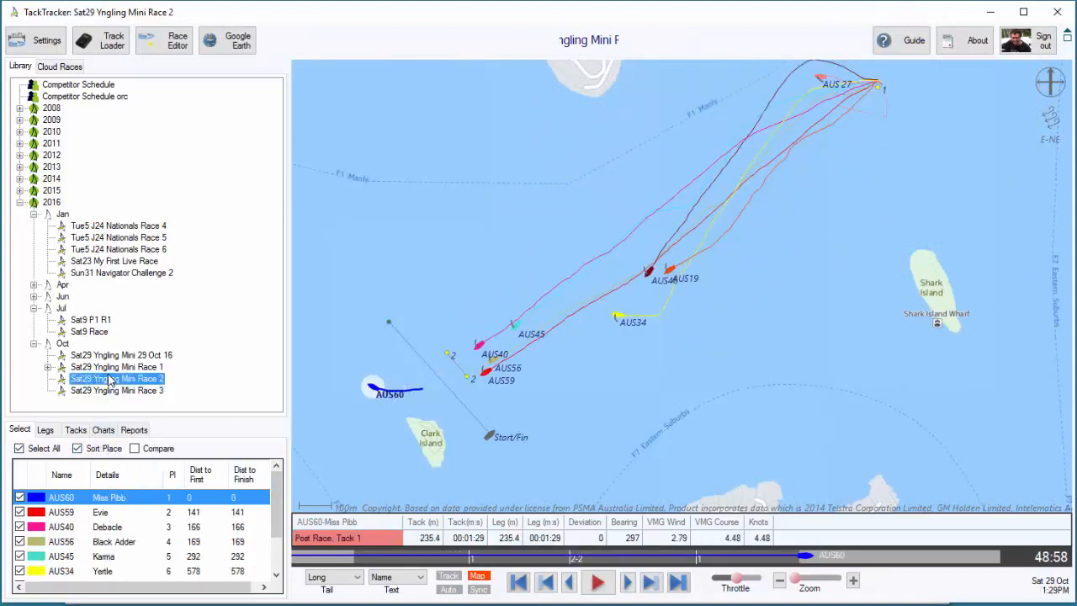
left_click_drag(407, 462, 552, 449)
left_click_drag(300, 557, 447, 559)
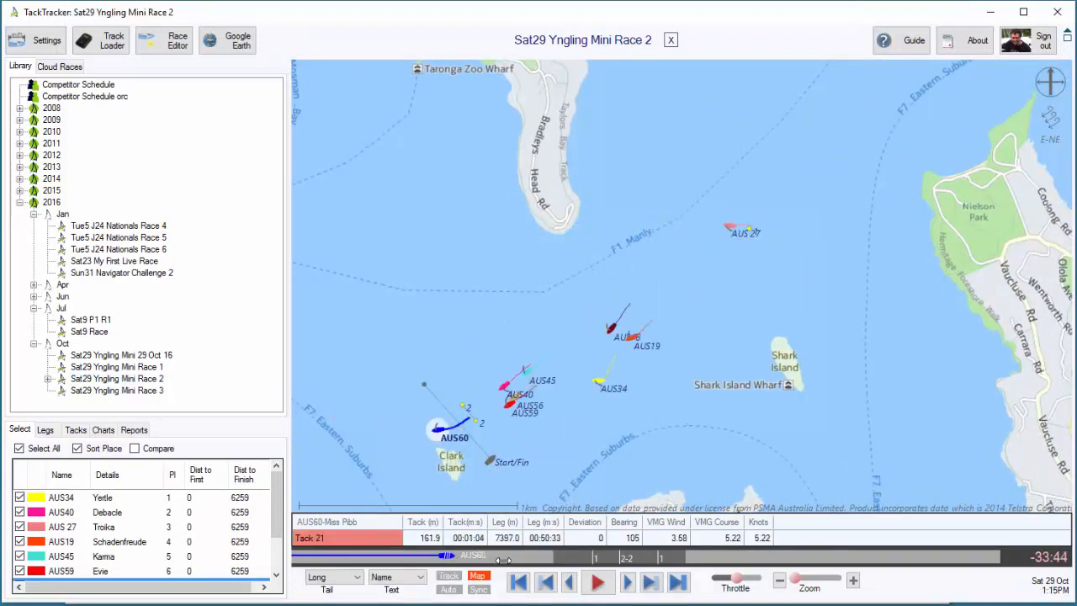
left_click_drag(539, 560, 564, 560)
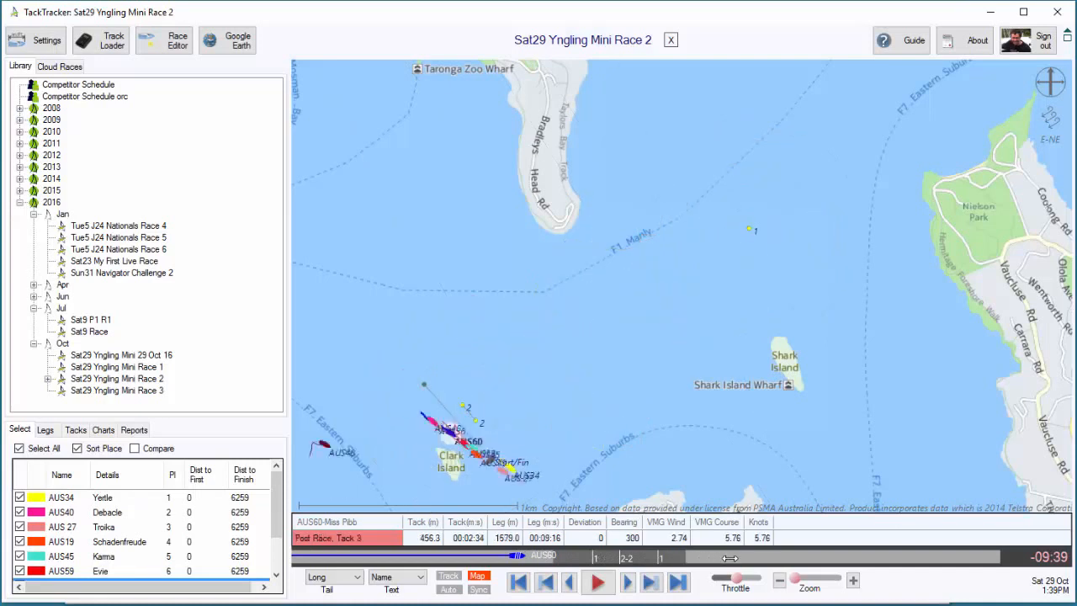
left_click(729, 558)
left_click_drag(728, 556, 732, 557)
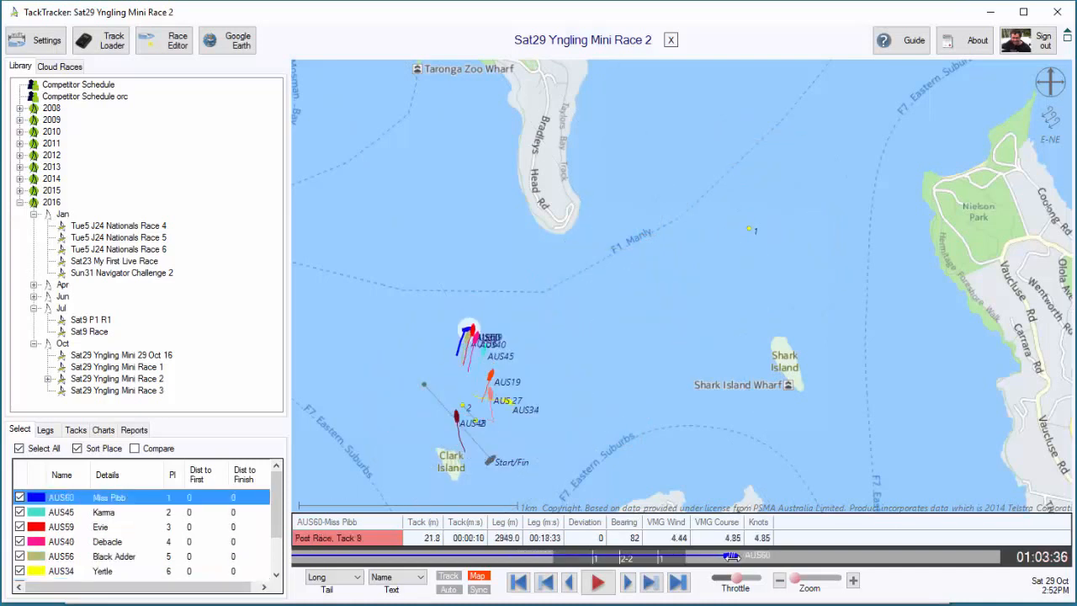
Trim Race 2's track period to begin at 13:40, with the race start at 13:45:00, and save the race
left_click(168, 40)
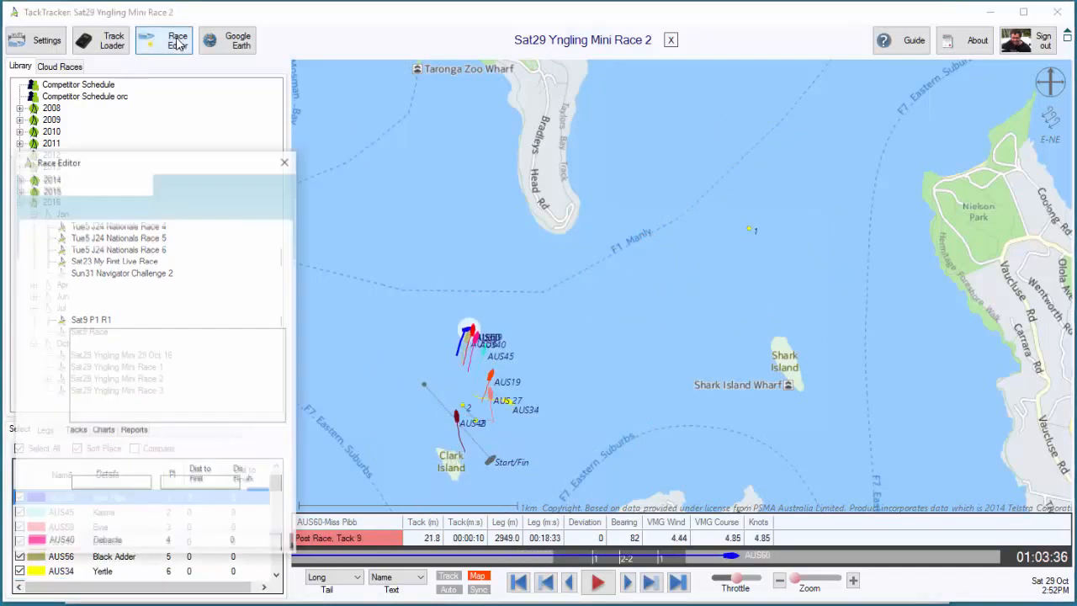
left_click_drag(142, 161, 192, 123)
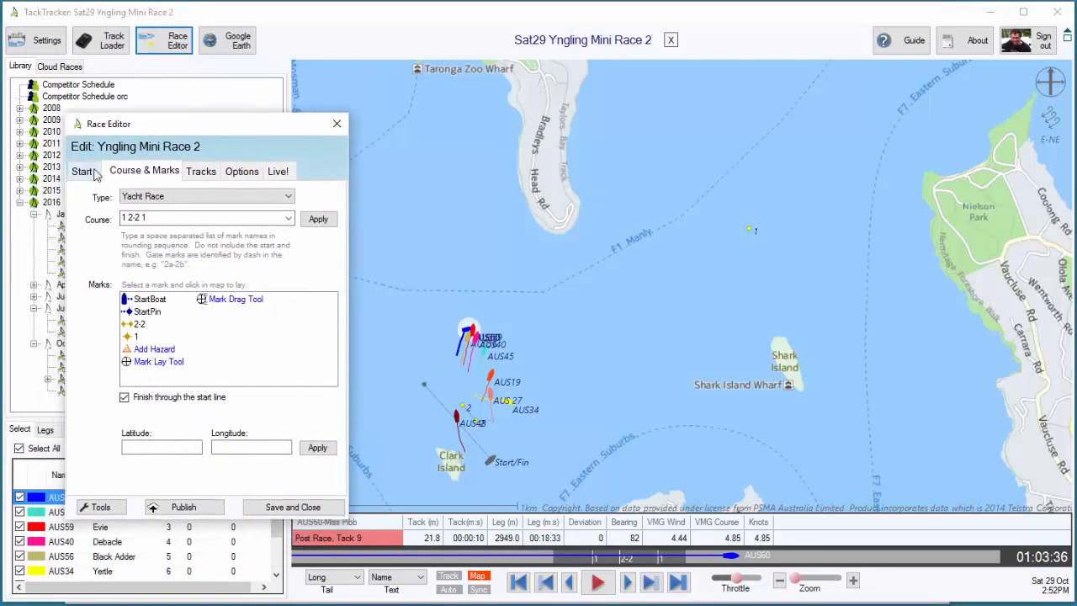
left_click(88, 171)
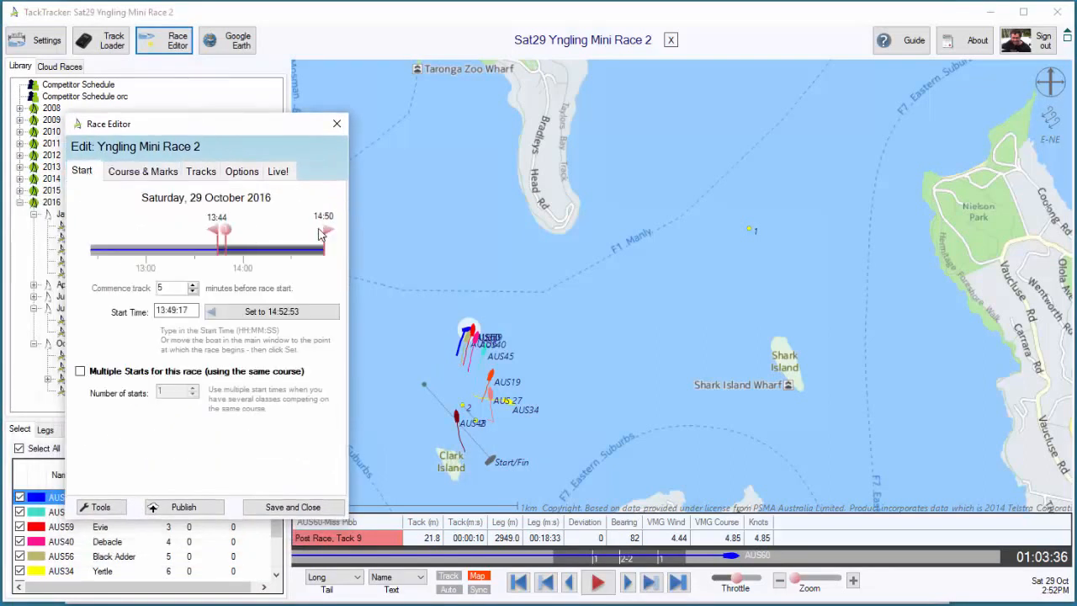
left_click_drag(216, 234, 215, 235)
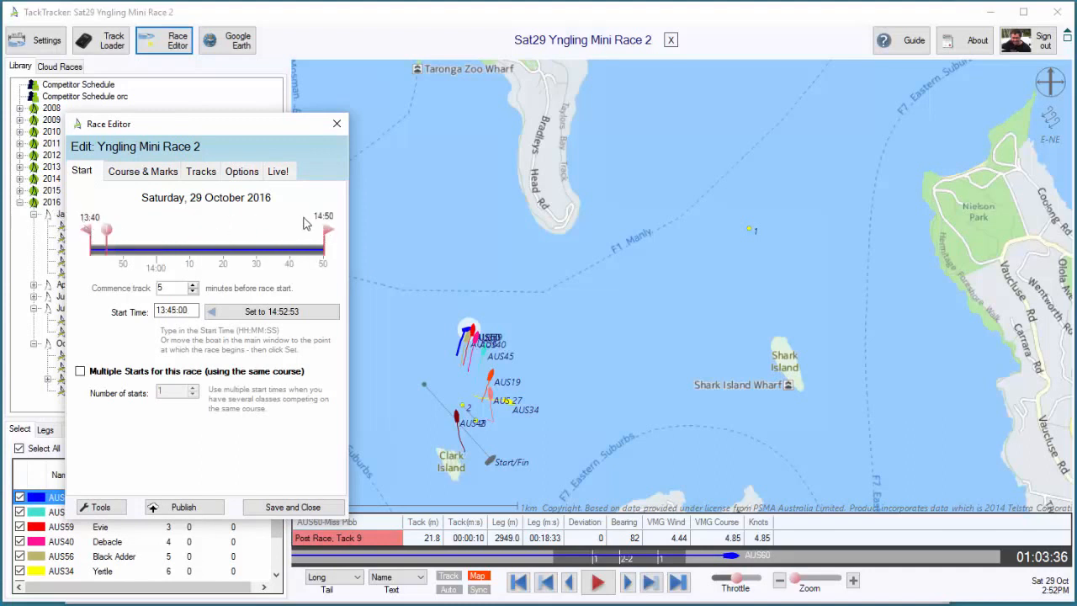
left_click(288, 508)
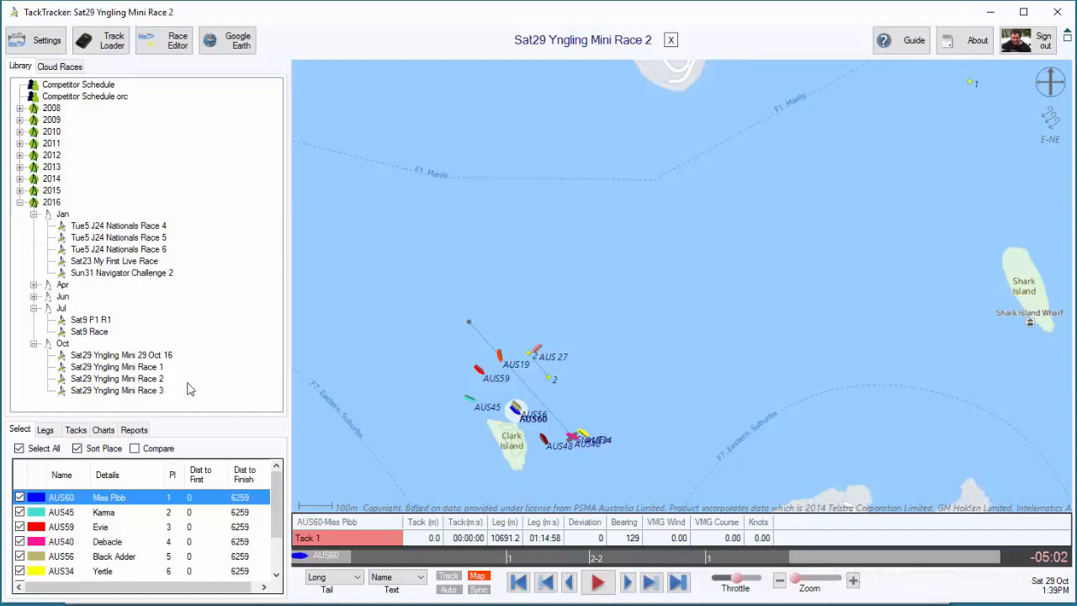
Open Yngling Mini Race 3 and review how the boats round mark 1 and the 2-2 gate
left_click(144, 393)
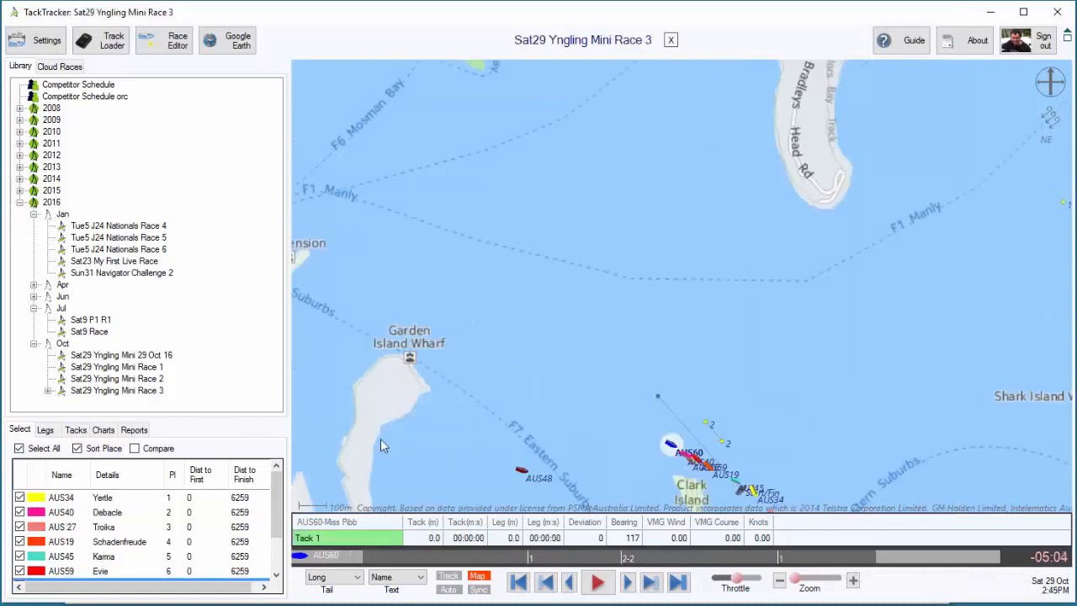
left_click_drag(345, 563, 433, 555)
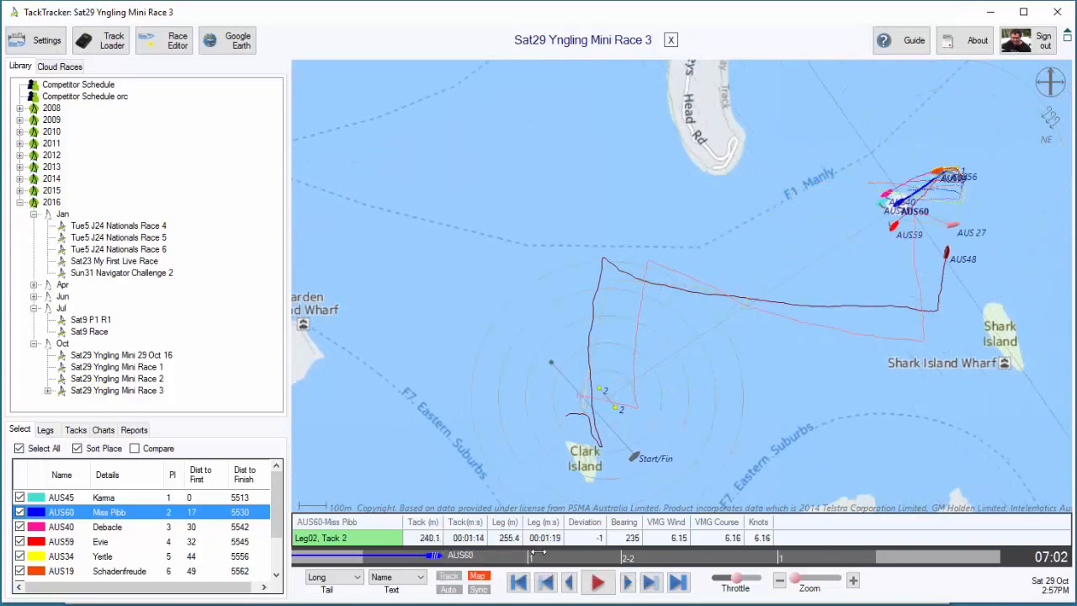
mouse_move(539, 552)
left_mouse_down()
mouse_move(634, 551)
mouse_move(646, 538)
left_mouse_up()
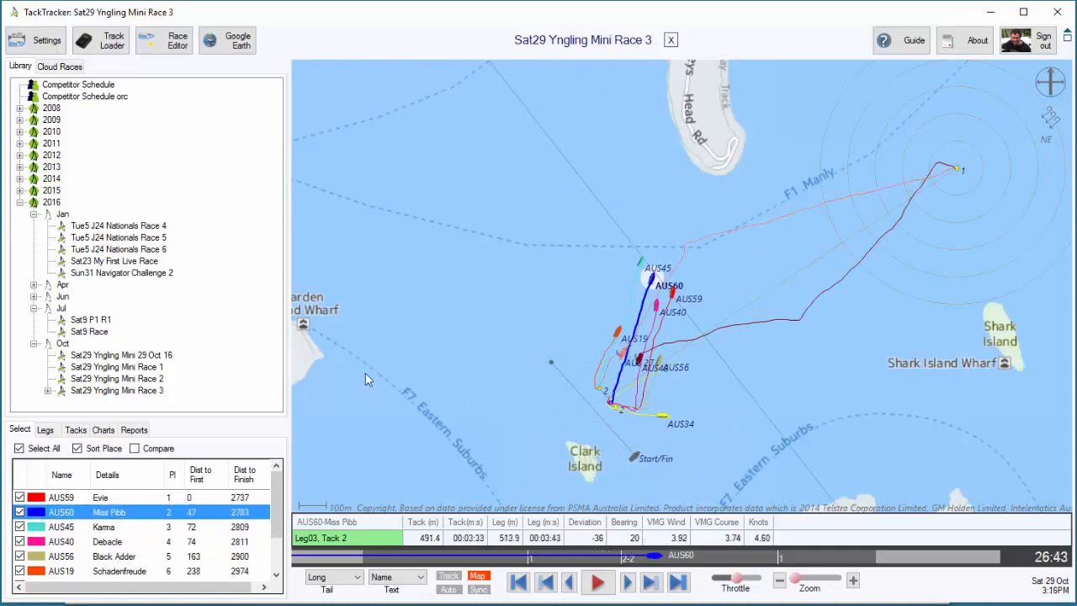
Reopen Yngling Mini Race 1 and publish it to the home page under the name Yngling Mini Race 1
double_click(140, 368)
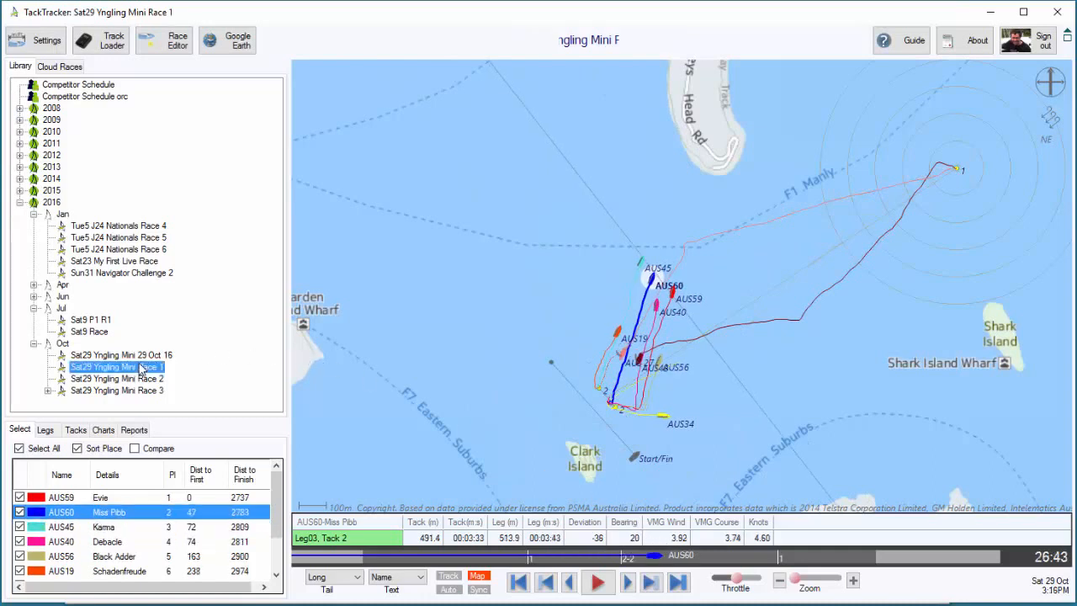
right_click(141, 369)
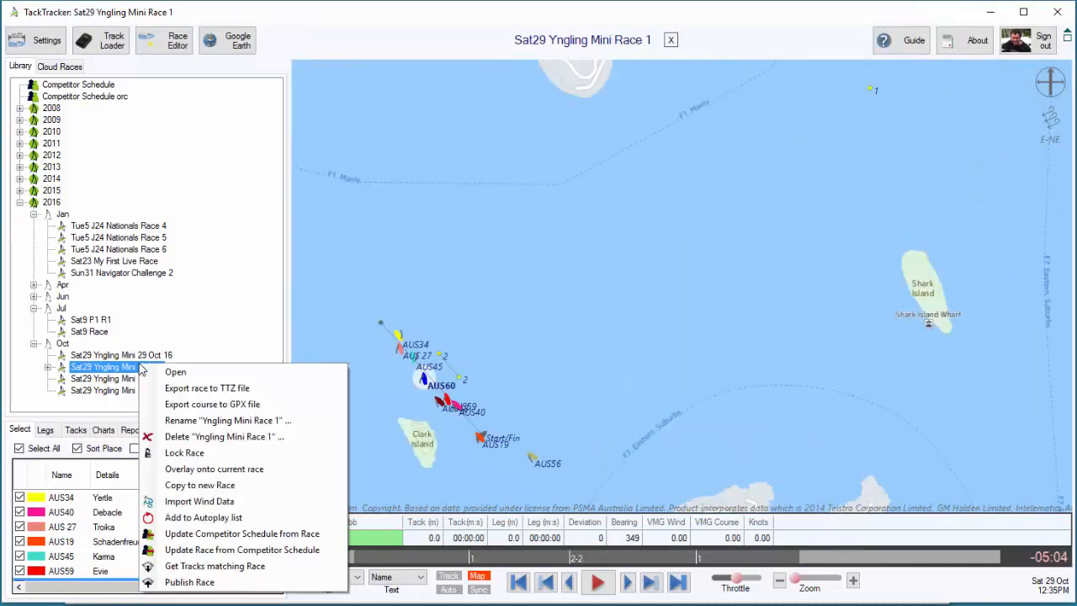
left_click(182, 587)
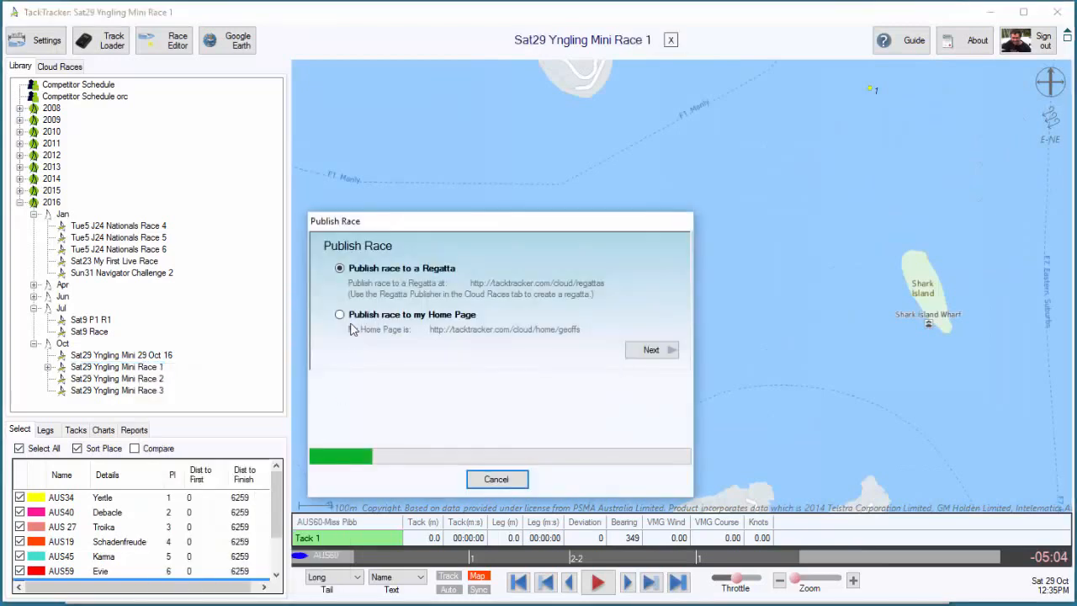
left_click(341, 316)
left_click(648, 351)
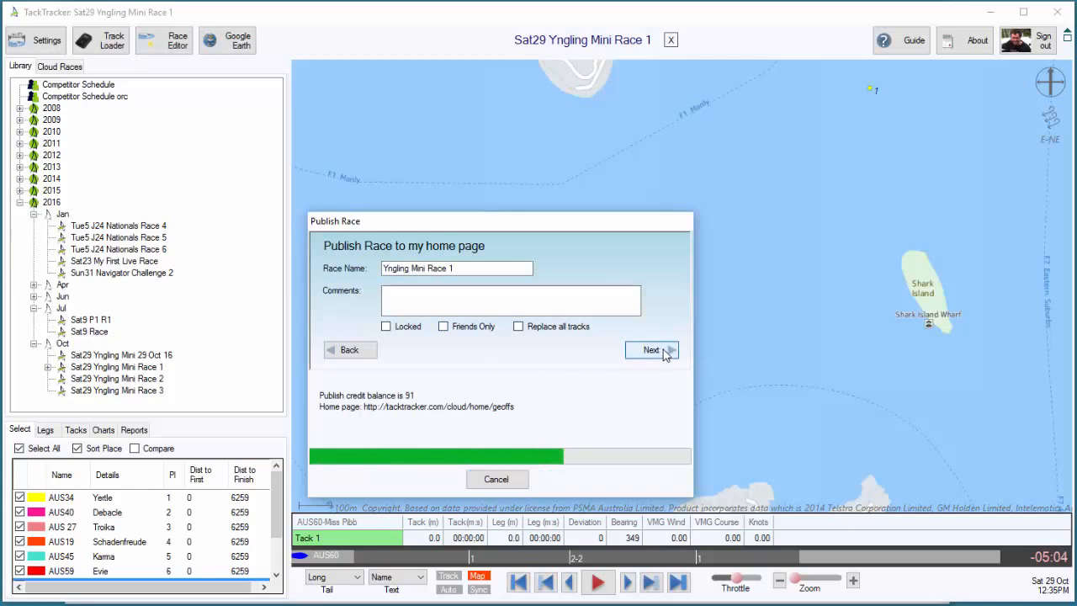
left_click(663, 352)
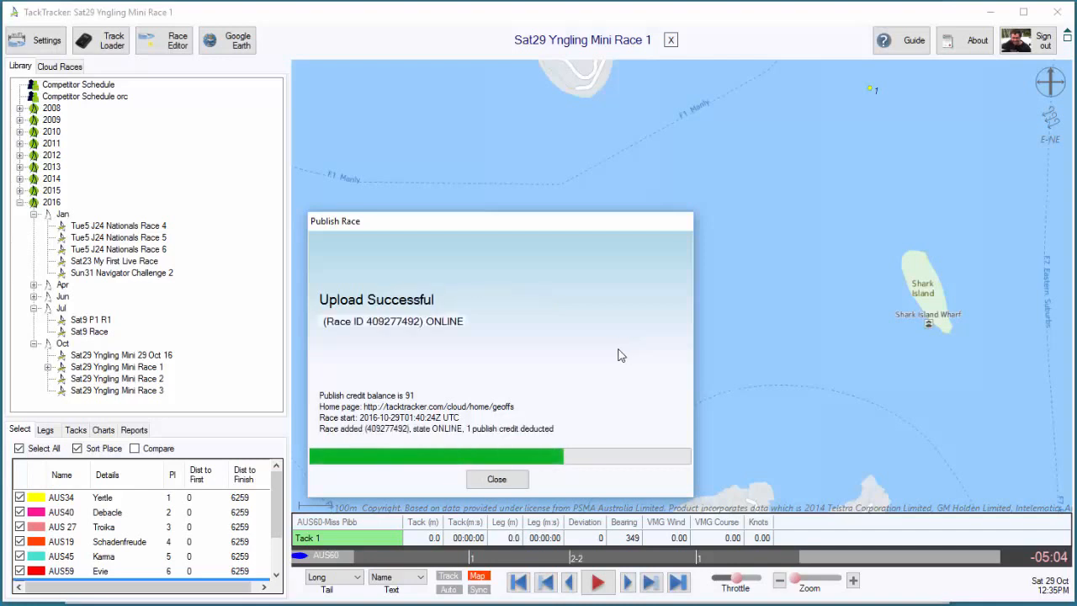
Publish Yngling Mini Race 2 to the home page under the name Yngling Mini Race 2
left_click(497, 479)
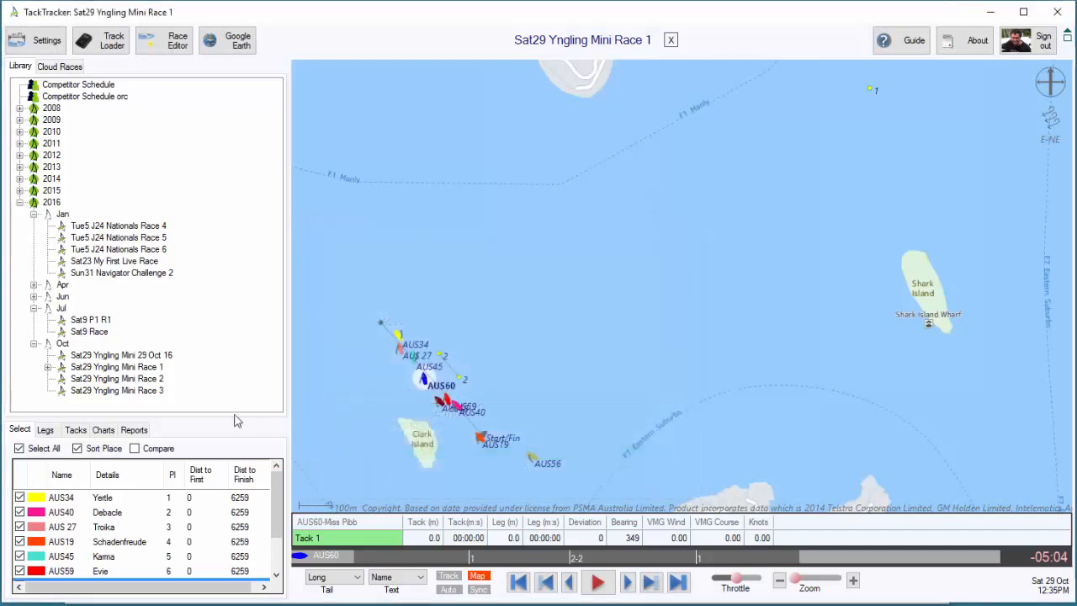
right_click(132, 378)
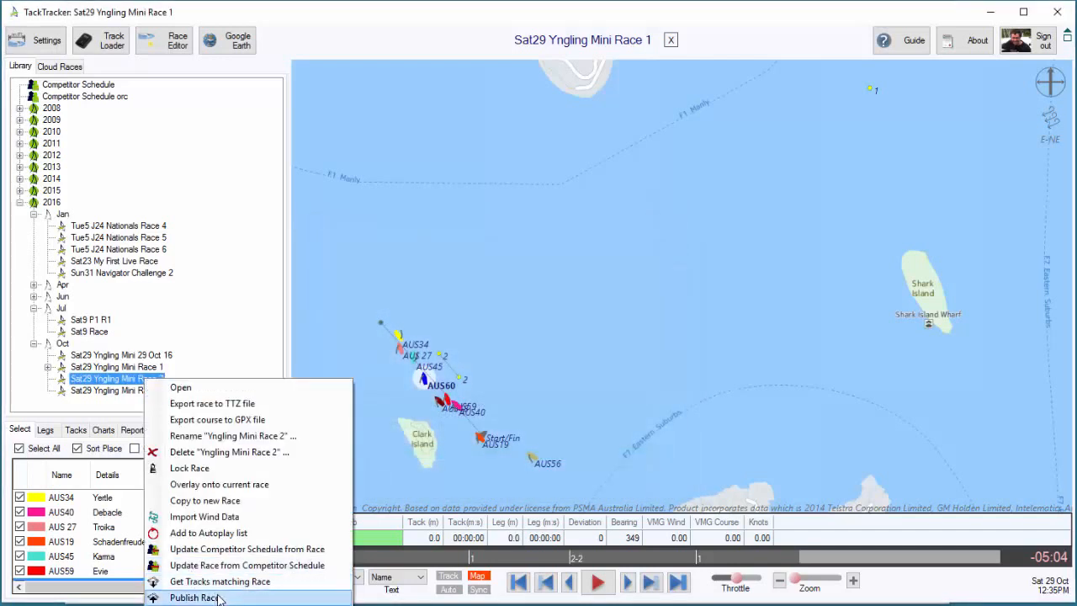
left_click(235, 590)
left_click(645, 349)
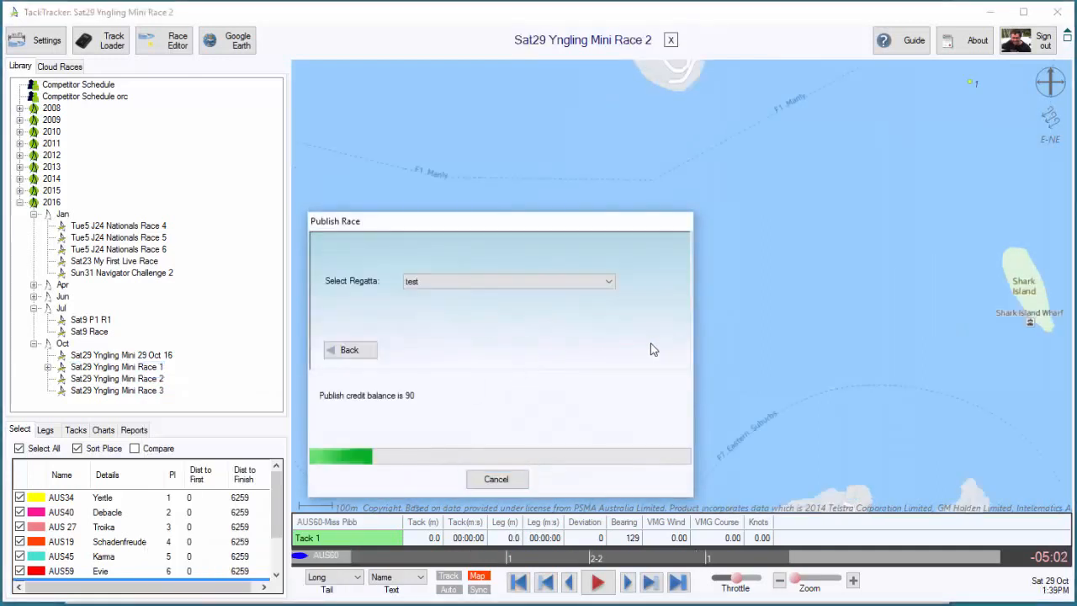
left_click(348, 351)
left_click(339, 314)
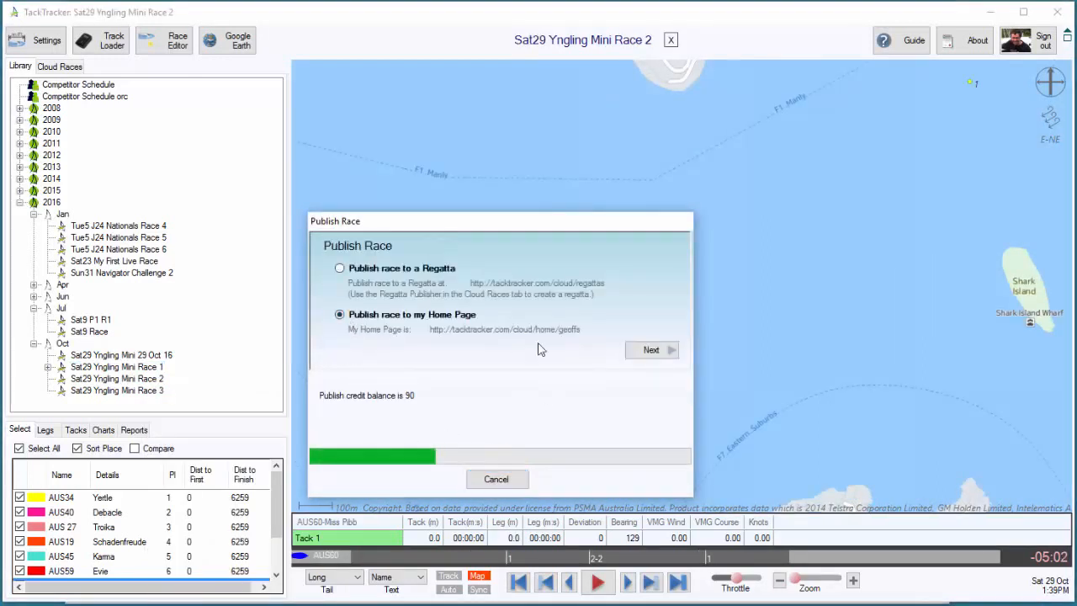
left_click(653, 352)
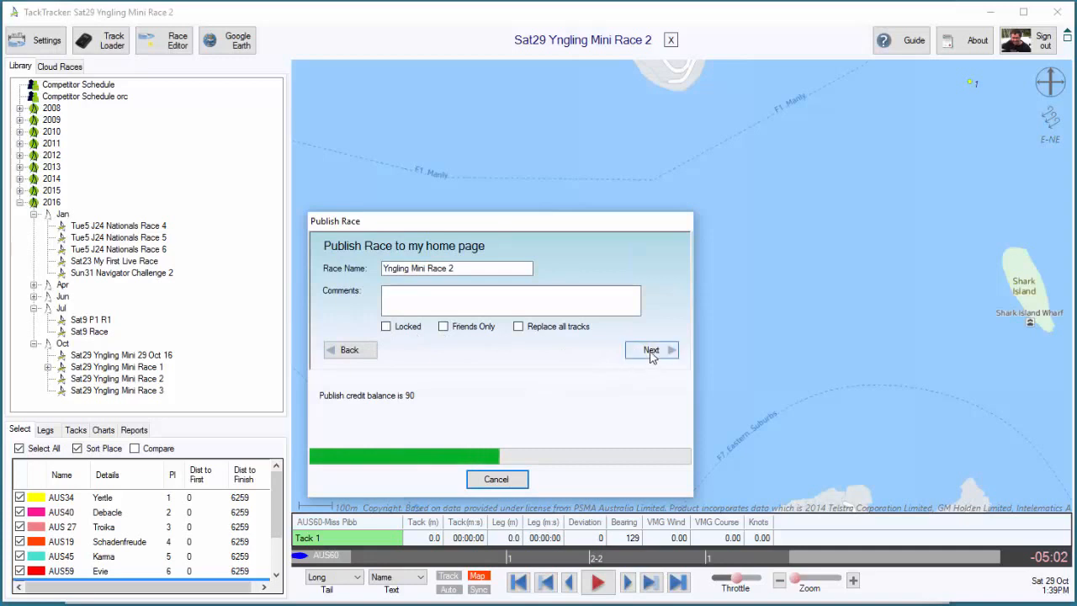
left_click(650, 352)
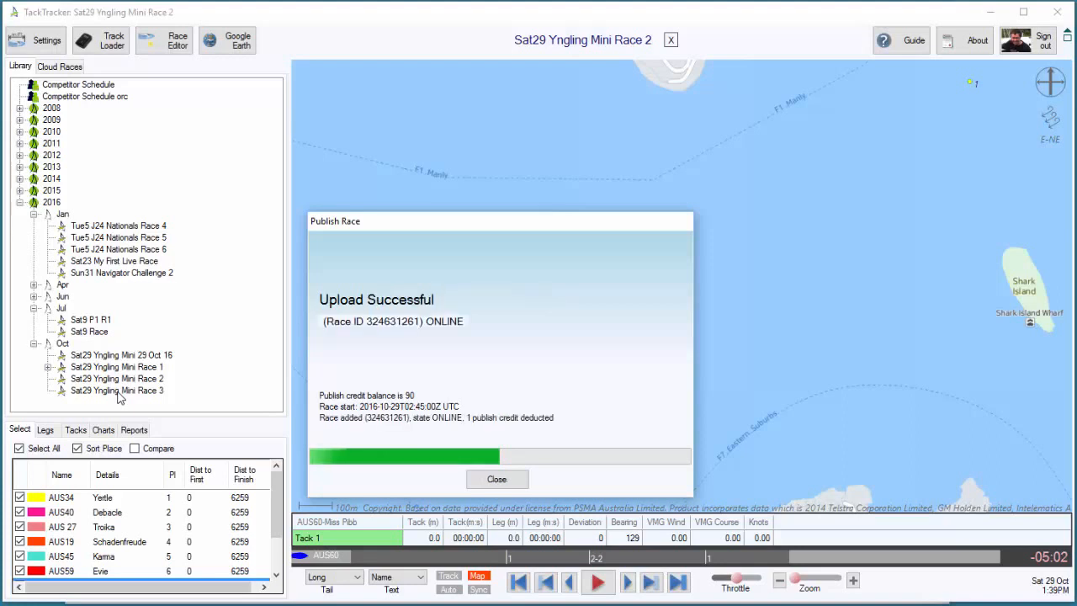
left_click(496, 480)
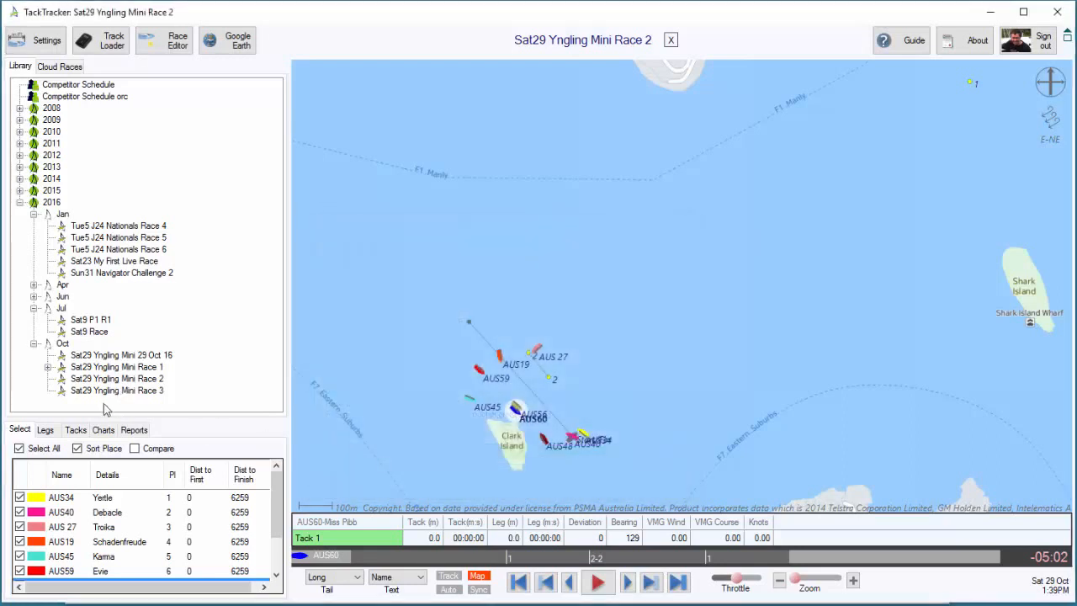
Publish Yngling Mini Race 3 to the home page under the name Yngling Mini Race 3
right_click(117, 393)
left_click(172, 603)
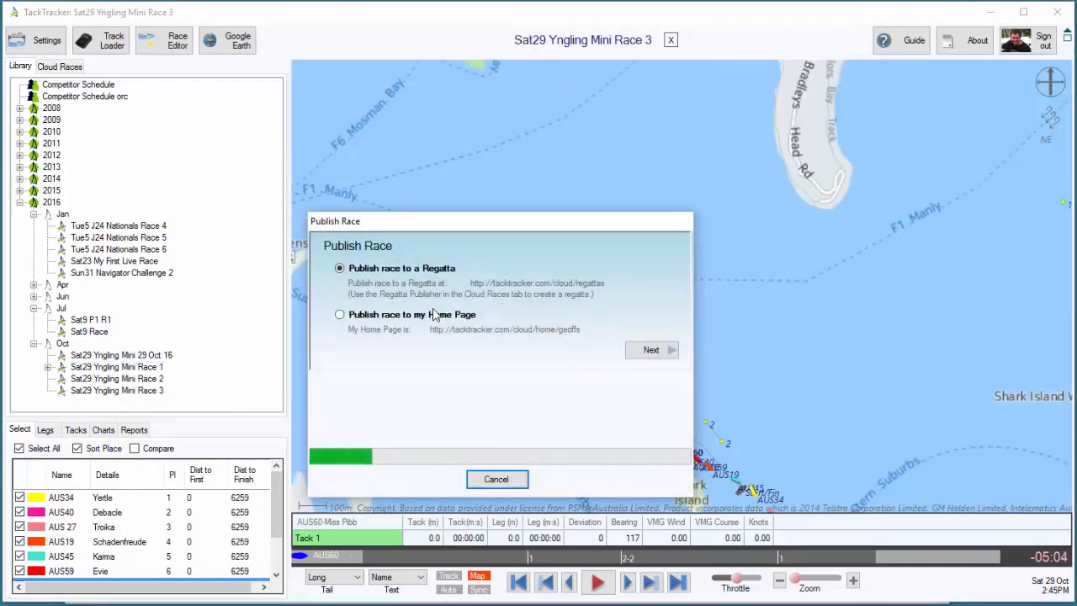
left_click(437, 315)
left_click(650, 350)
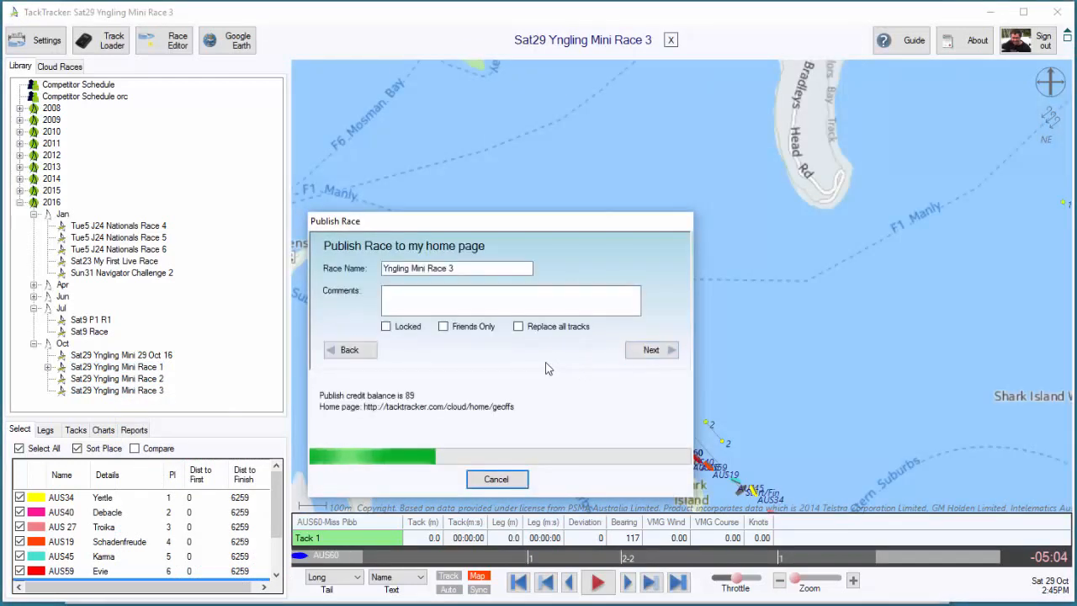
left_click(647, 355)
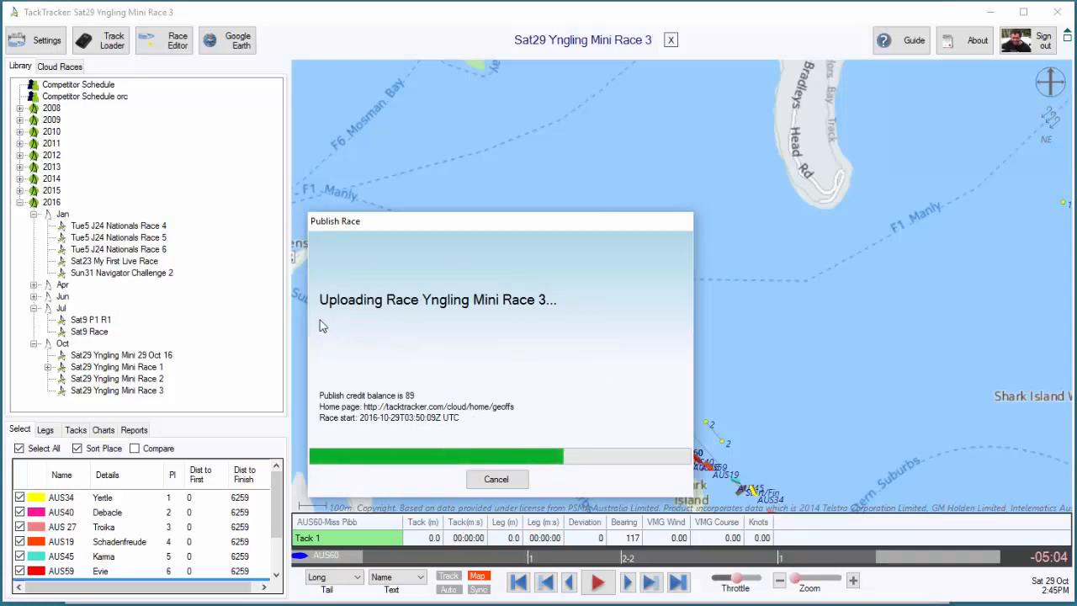
left_click(497, 479)
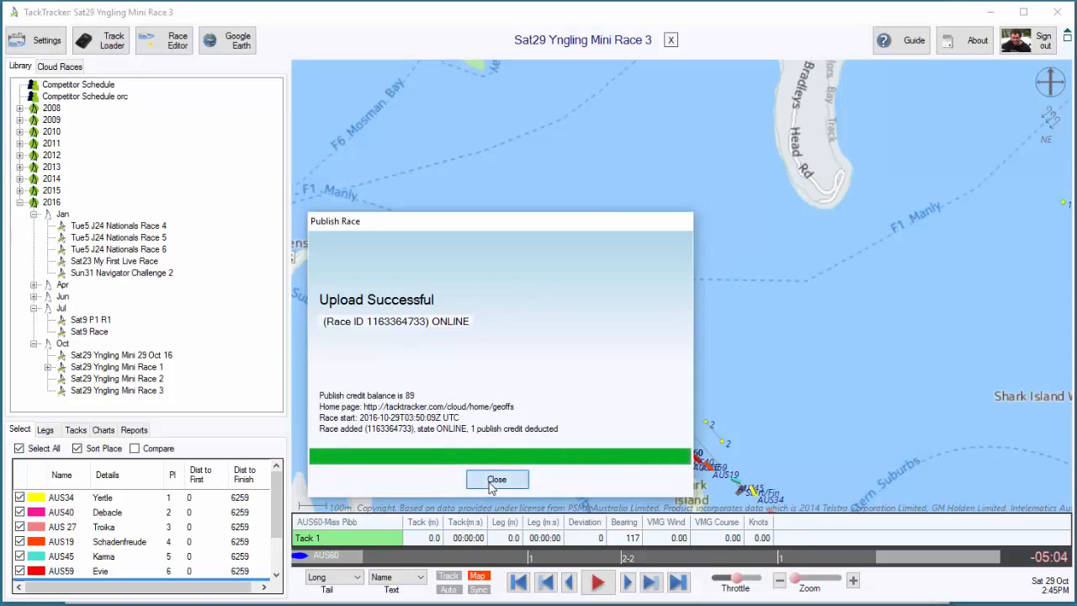
Refresh the cloud races, view the published Yngling Mini Race 2 and advance its playback to about 11:43 on the first leg
left_click(60, 67)
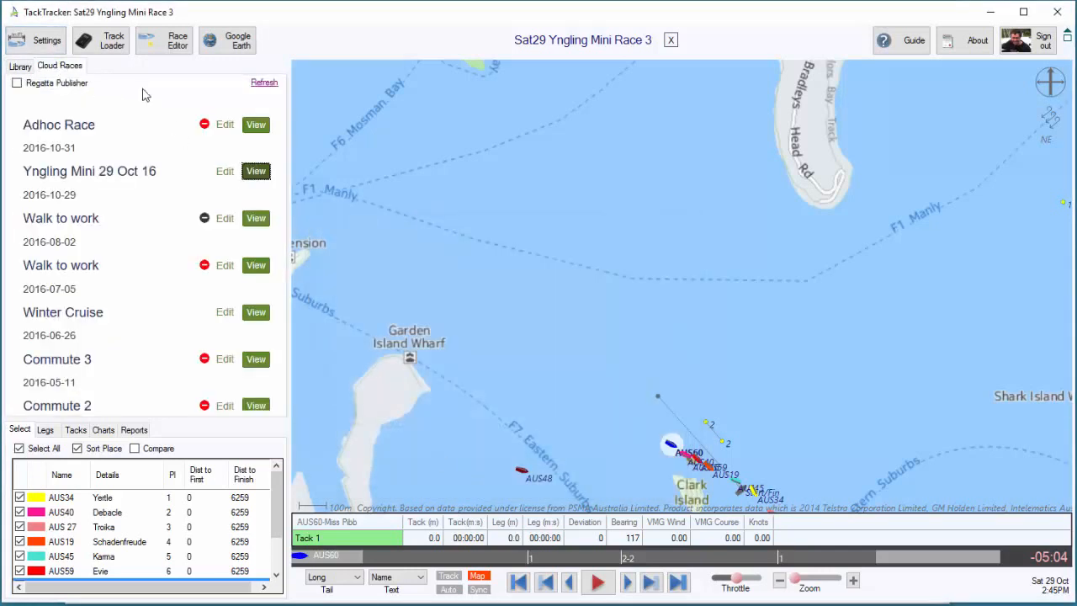
left_click(265, 83)
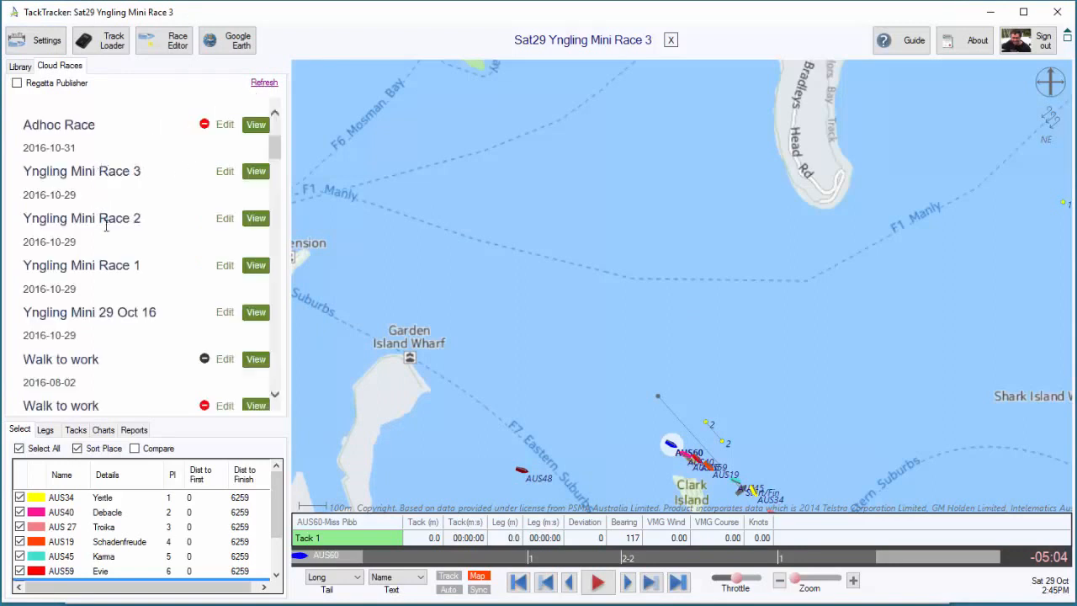
left_click(256, 218)
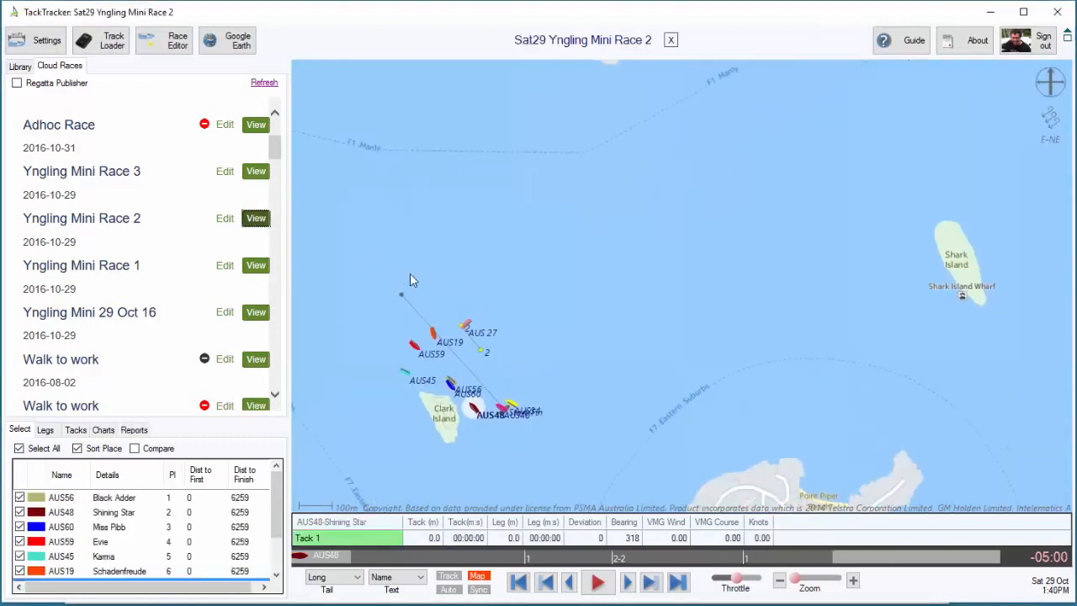
left_click(399, 562)
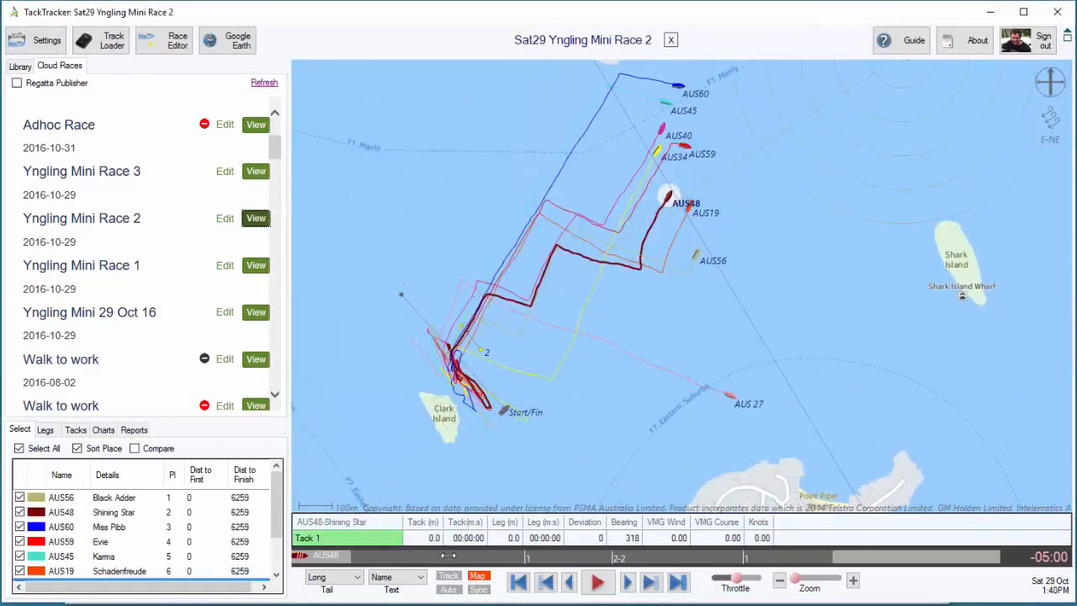
left_click_drag(547, 381, 542, 419)
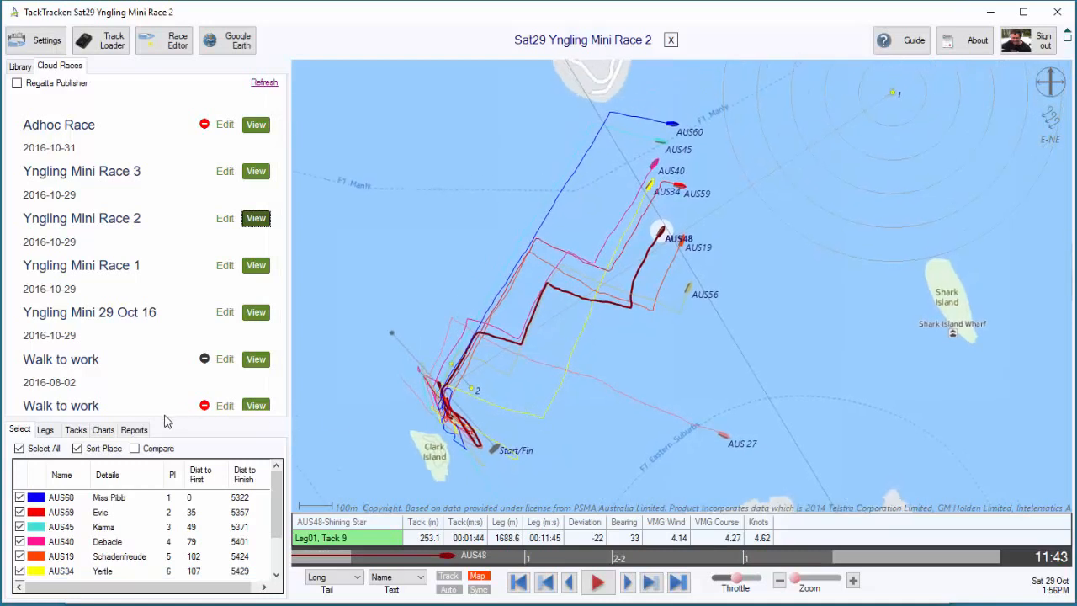
Review the legs, tacks and speed chart of the published Race 2, and return to the competitor list
left_click(45, 430)
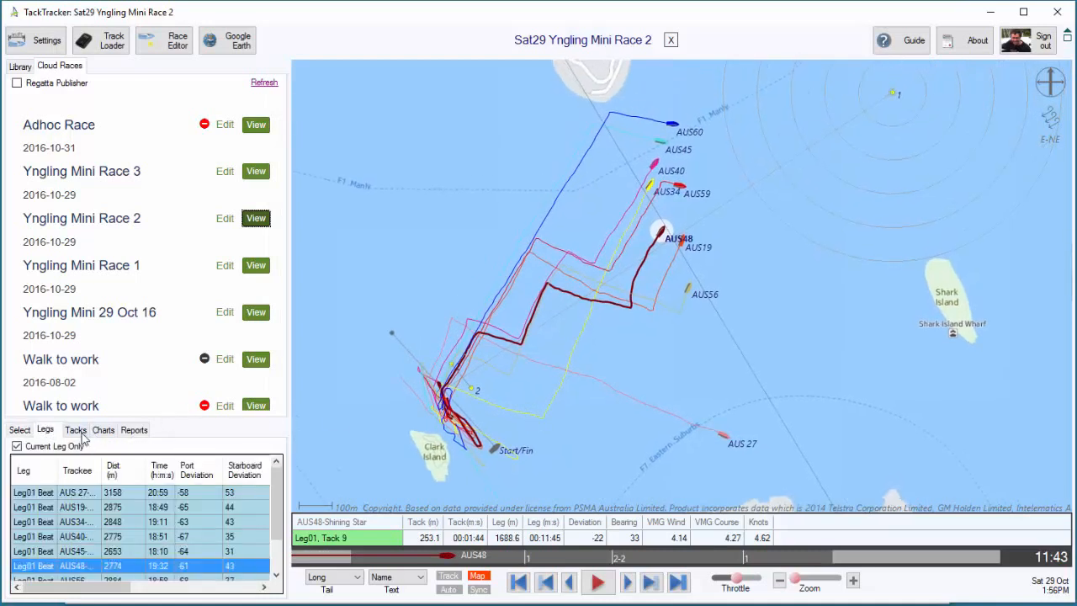
left_click(76, 431)
left_click(102, 430)
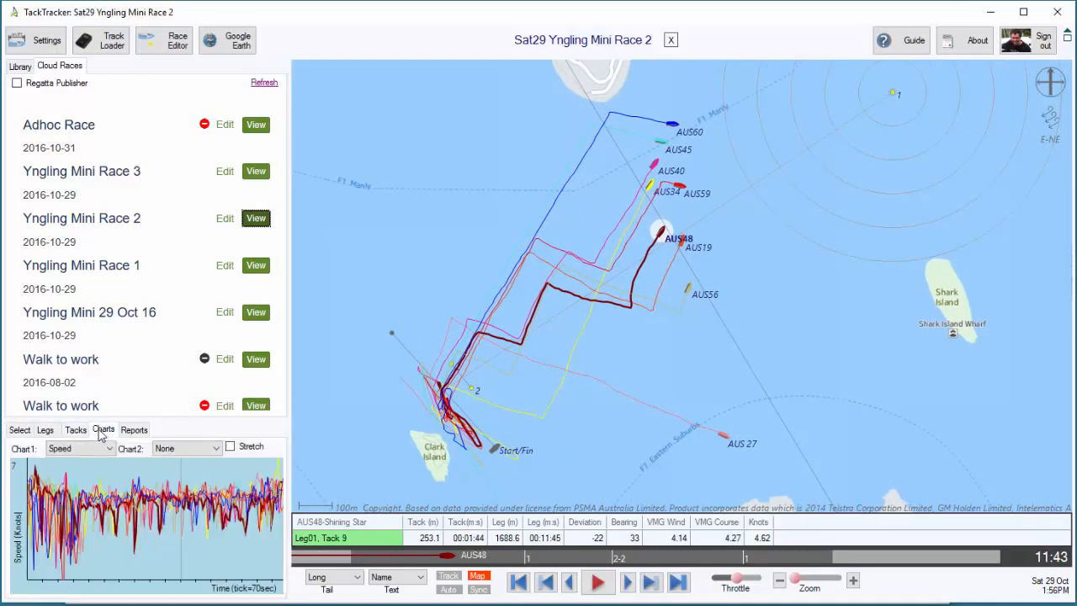
left_click(20, 430)
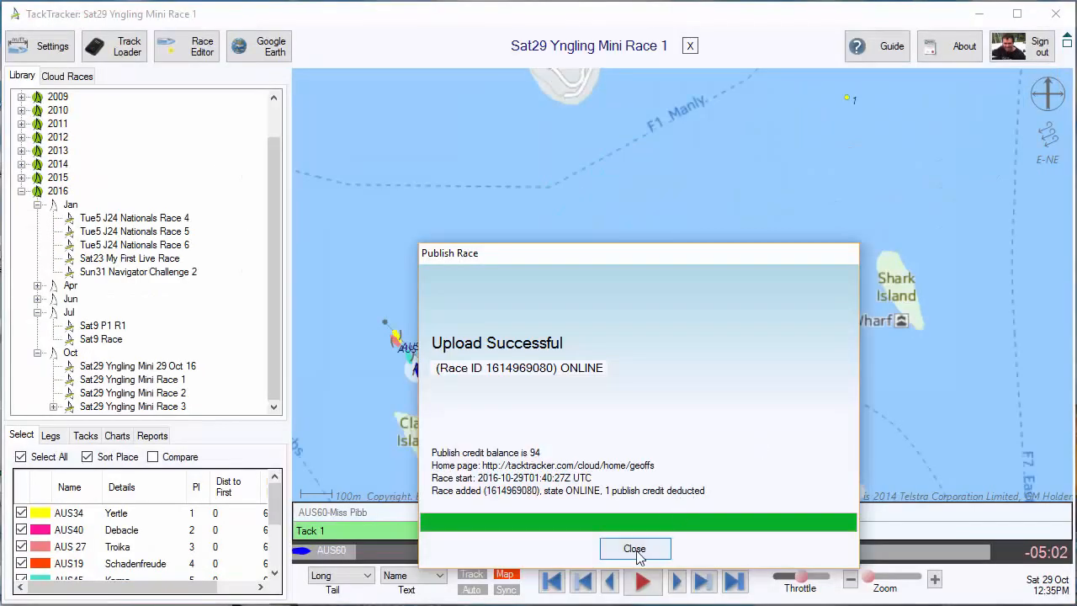
Open Yngling Mini Race 2 from the library and publish it to the home page, keeping the name Yngling Mini Race 2
left_click(636, 550)
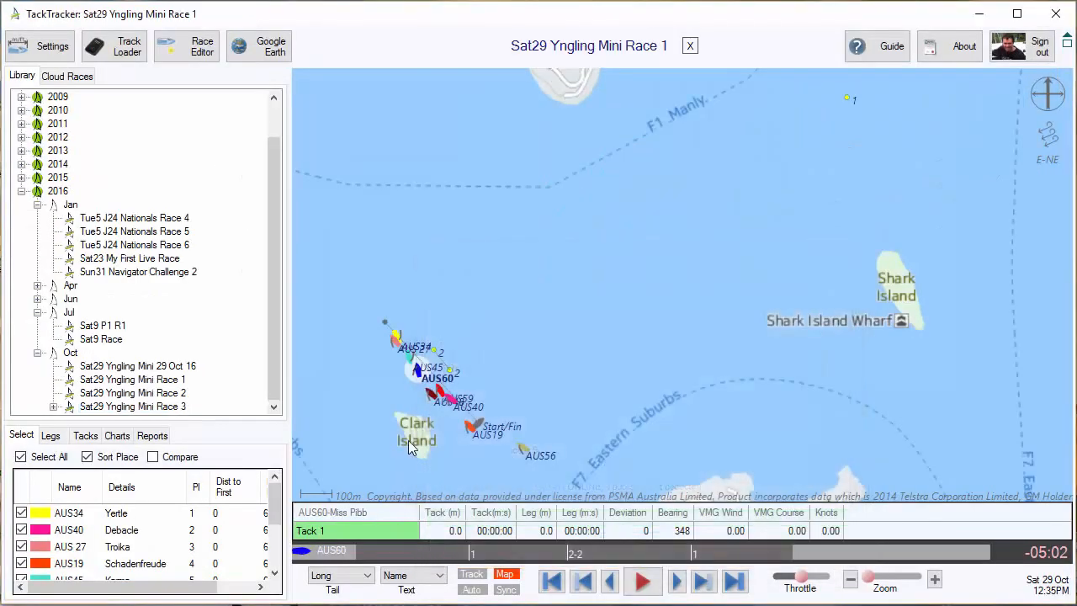
left_click(152, 396)
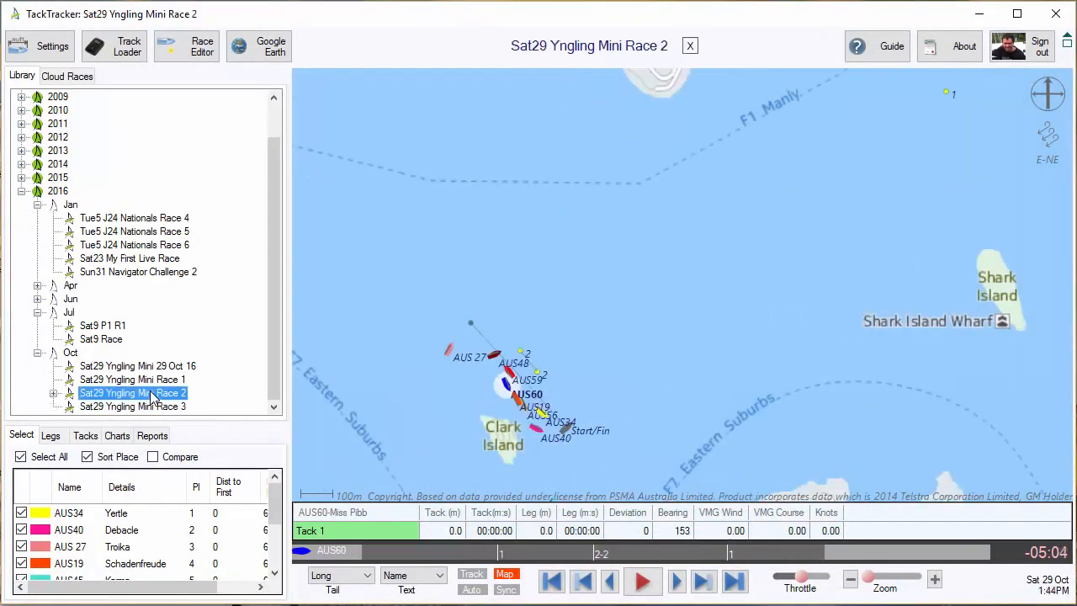
right_click(152, 393)
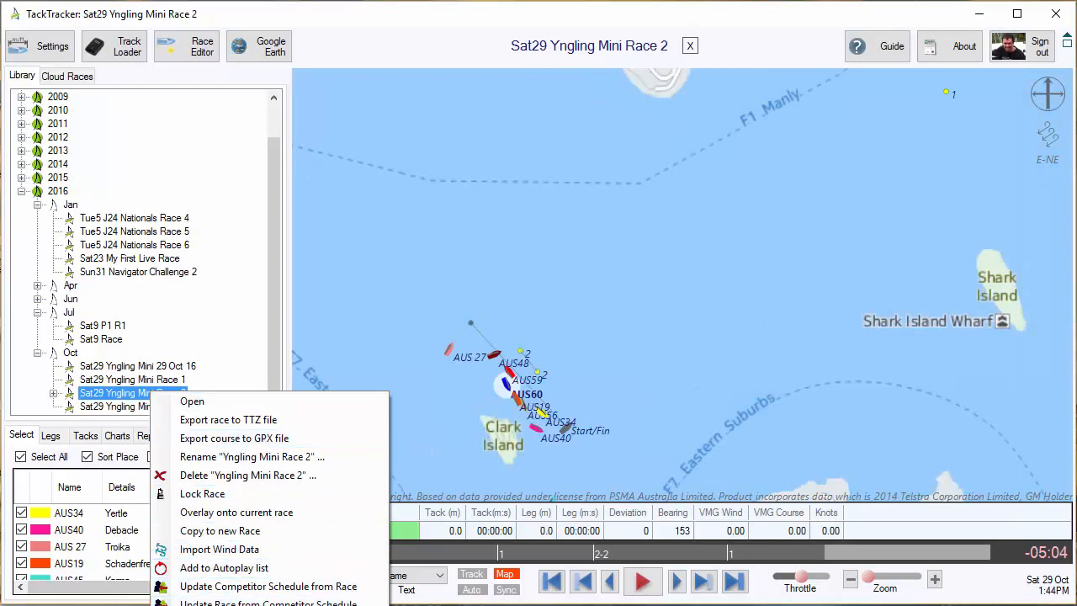
left_click(195, 605)
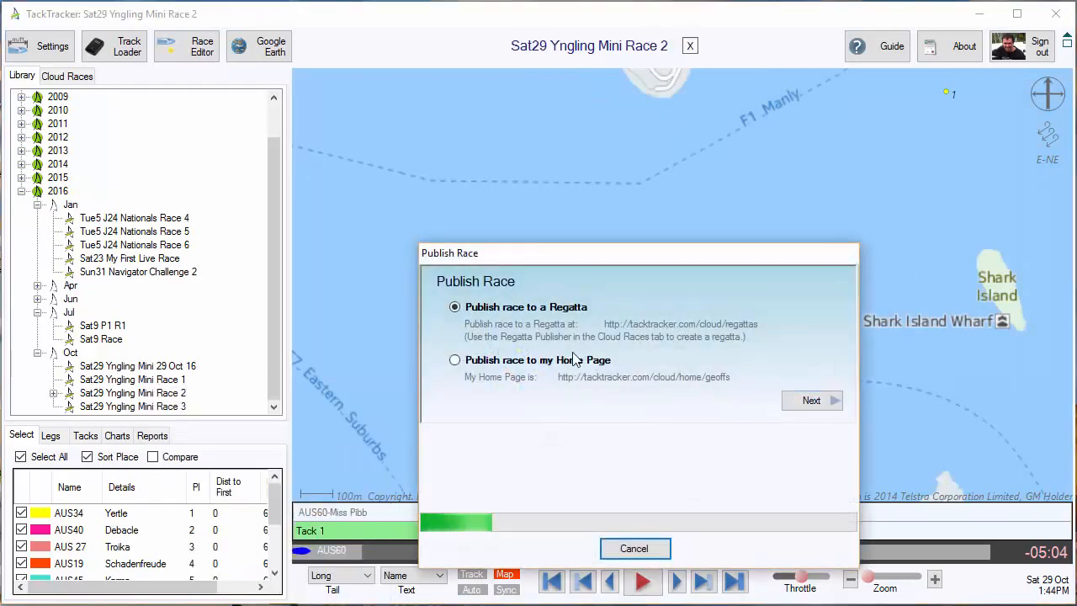
left_click(631, 363)
left_click(812, 401)
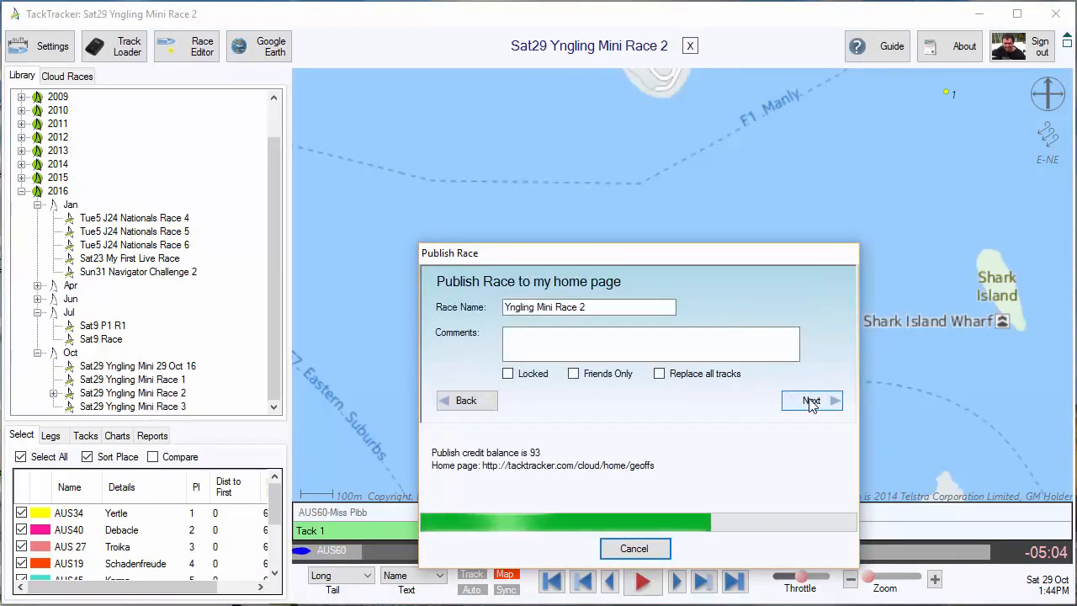
left_click(815, 402)
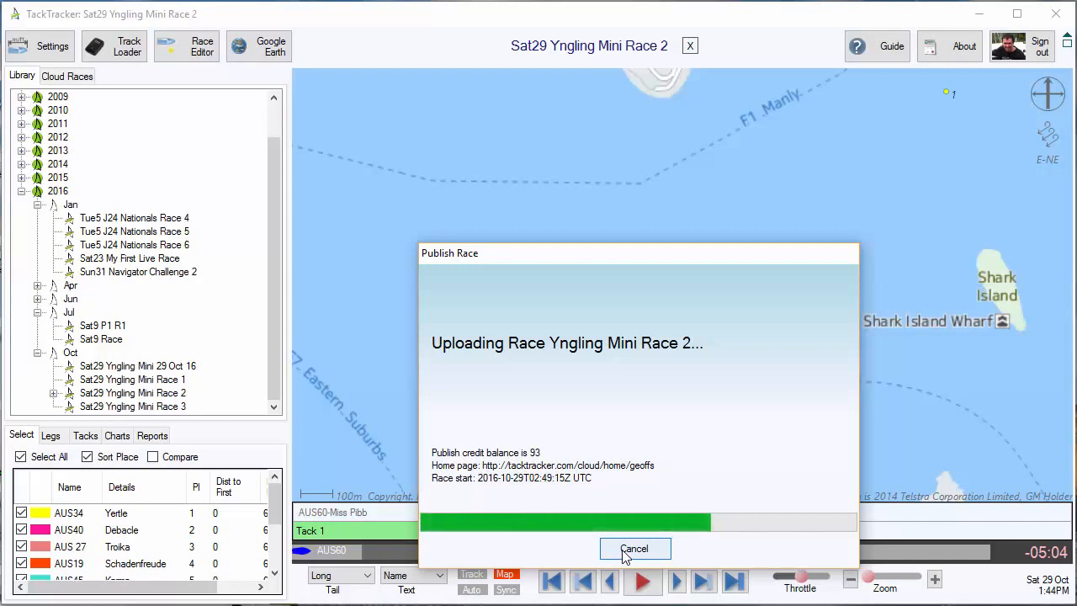
left_click(623, 549)
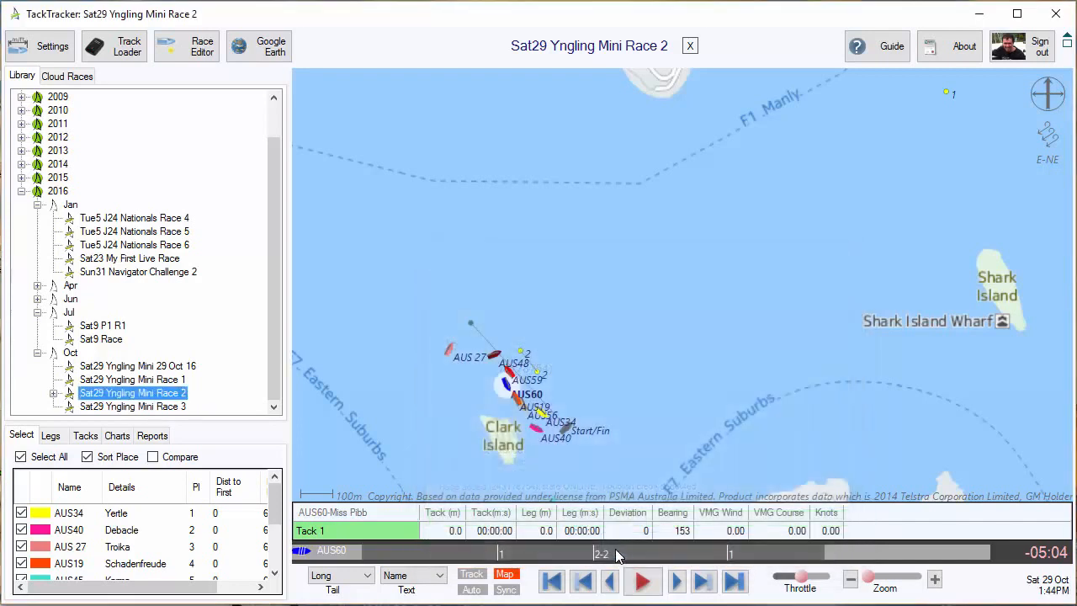
Open Yngling Mini Race 3 from the library and publish it to the home page, keeping the name Yngling Mini Race 3
left_click(151, 408)
right_click(151, 408)
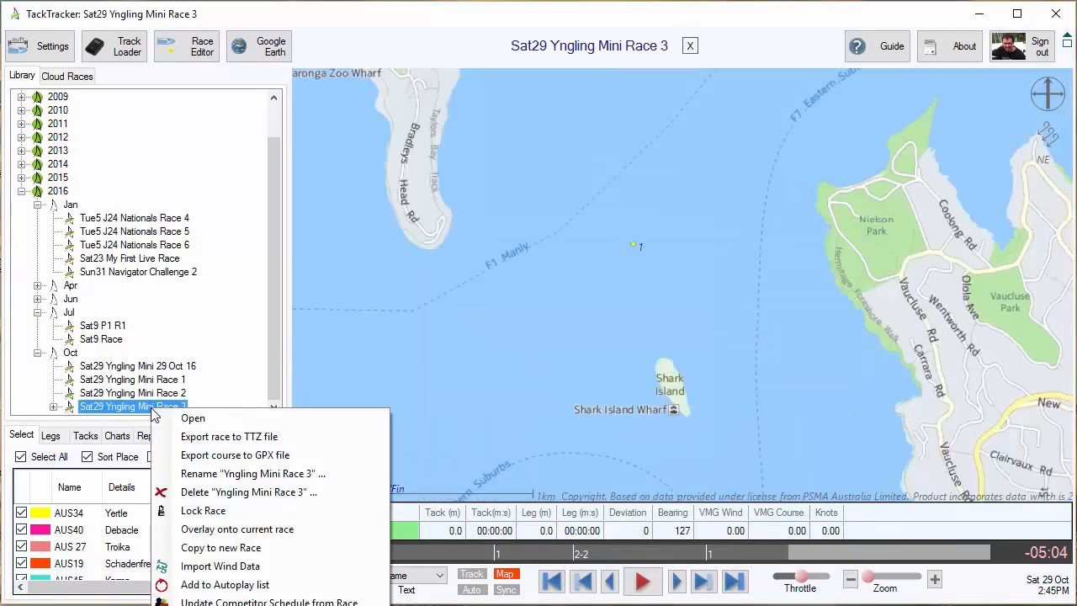
left_click(252, 603)
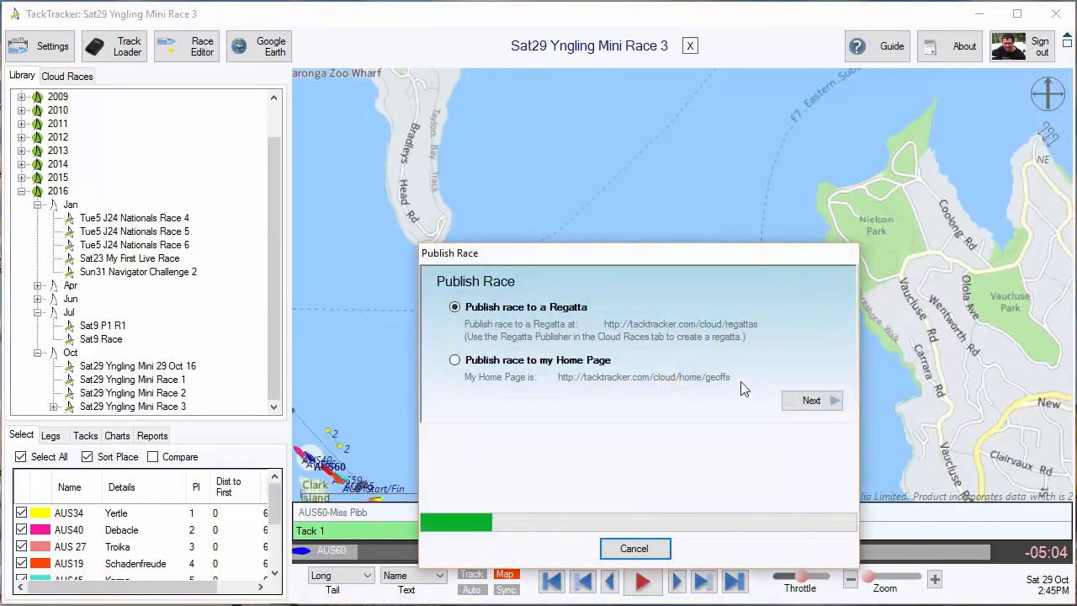
left_click(600, 363)
left_click(801, 400)
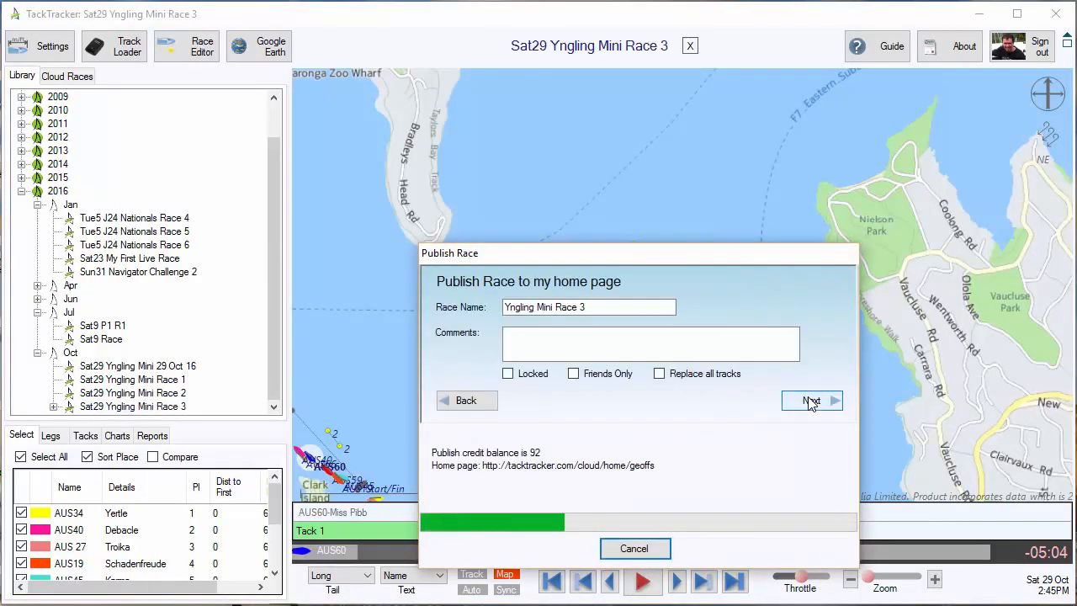
left_click(800, 400)
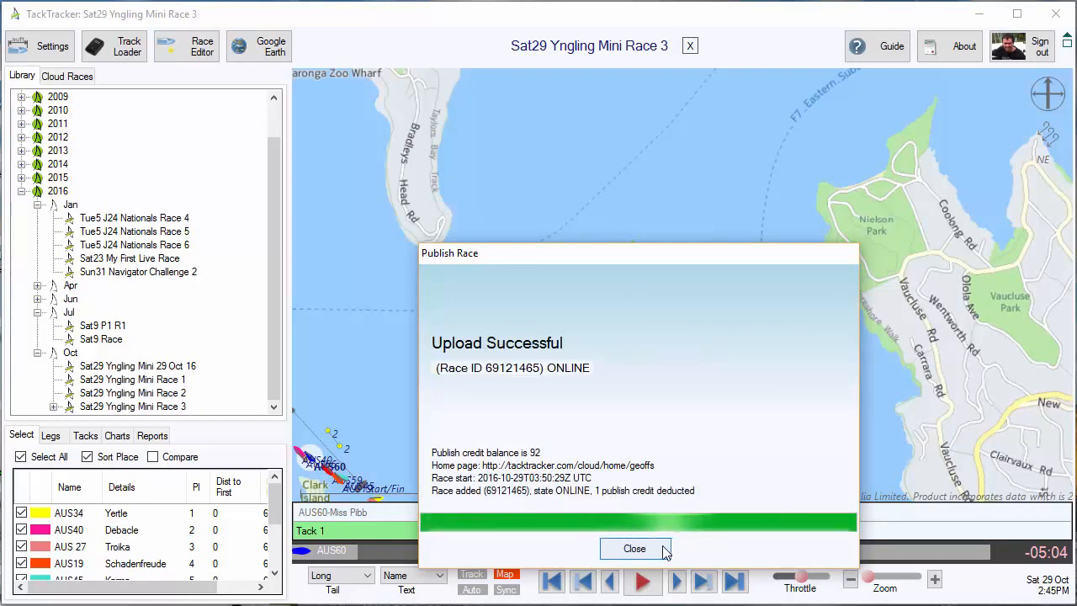
left_click(653, 549)
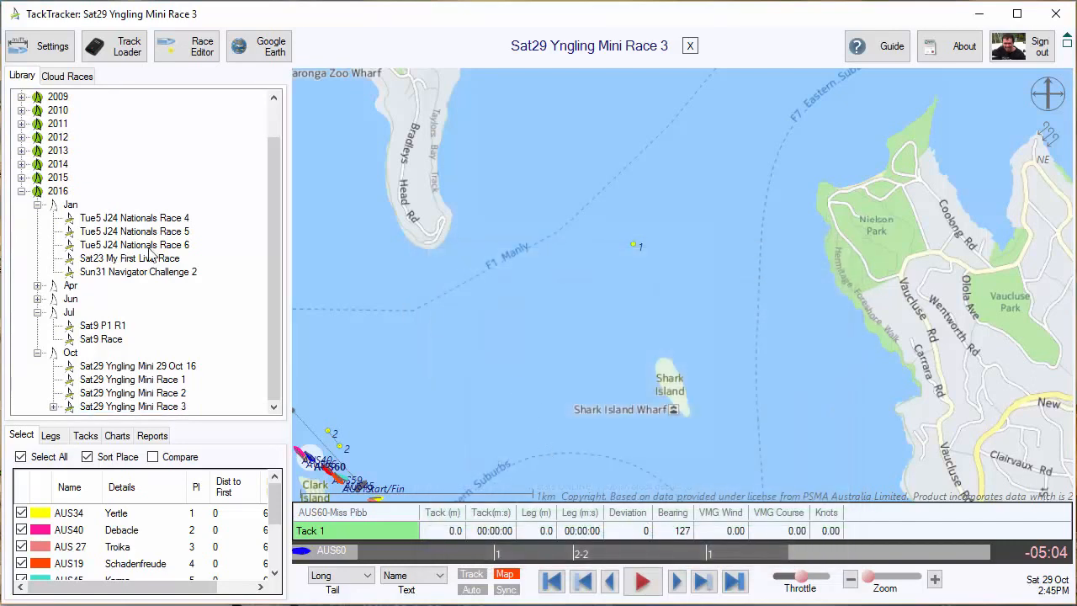
Refresh the cloud races and load the published Yngling Mini Race 2 for viewing
left_click(69, 77)
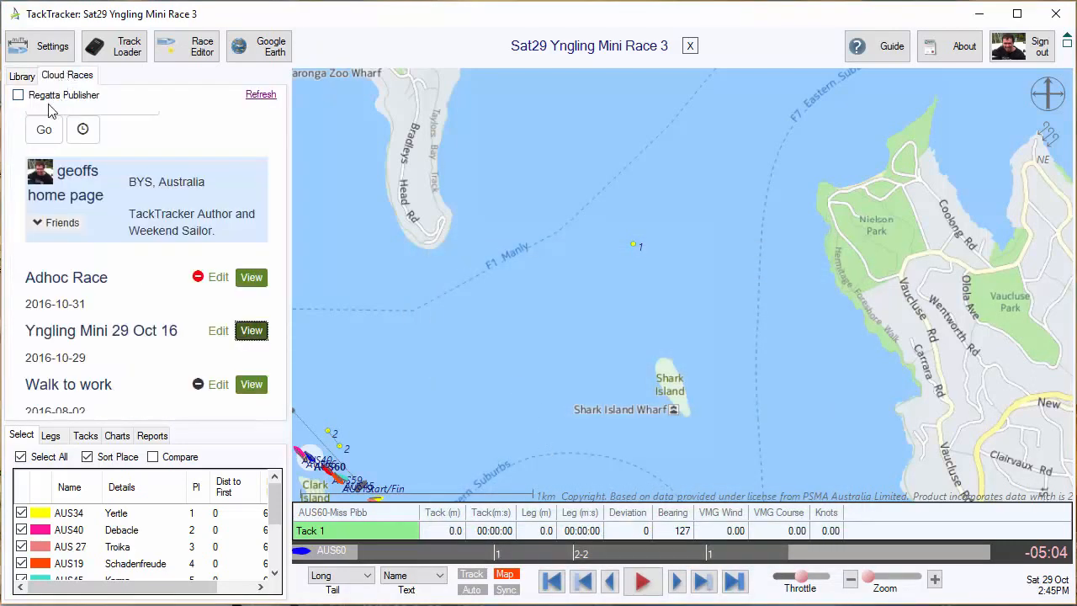
left_click(261, 96)
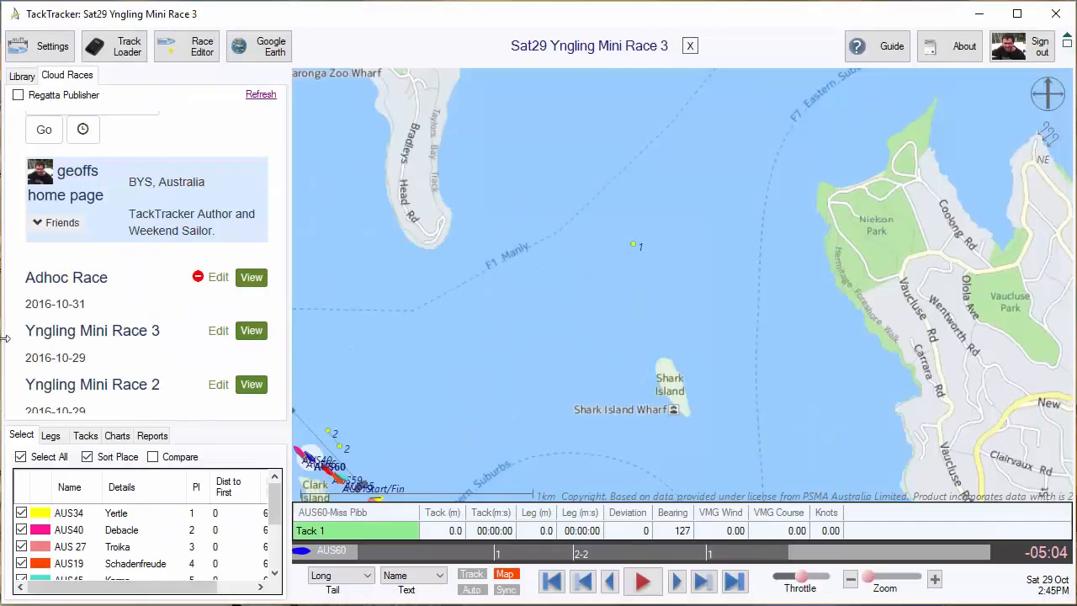
scroll(145, 331, "down", 2)
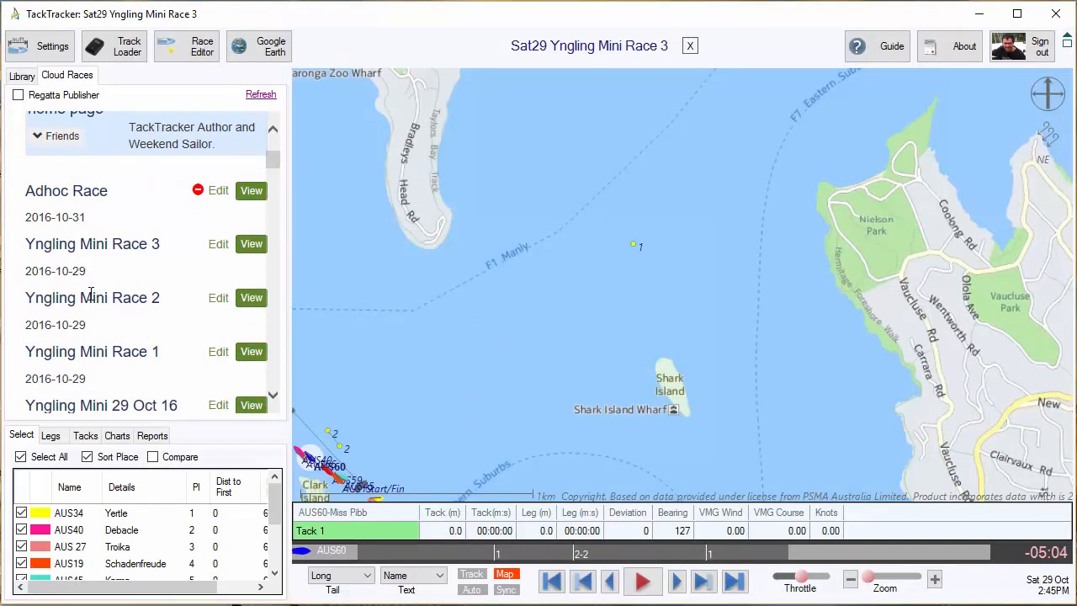
left_click(251, 297)
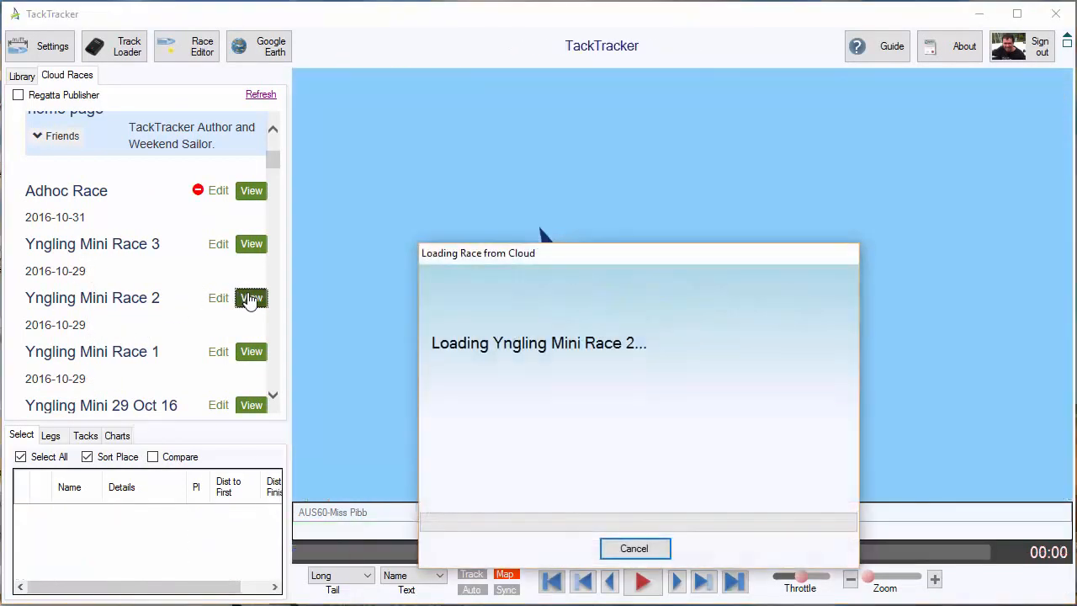